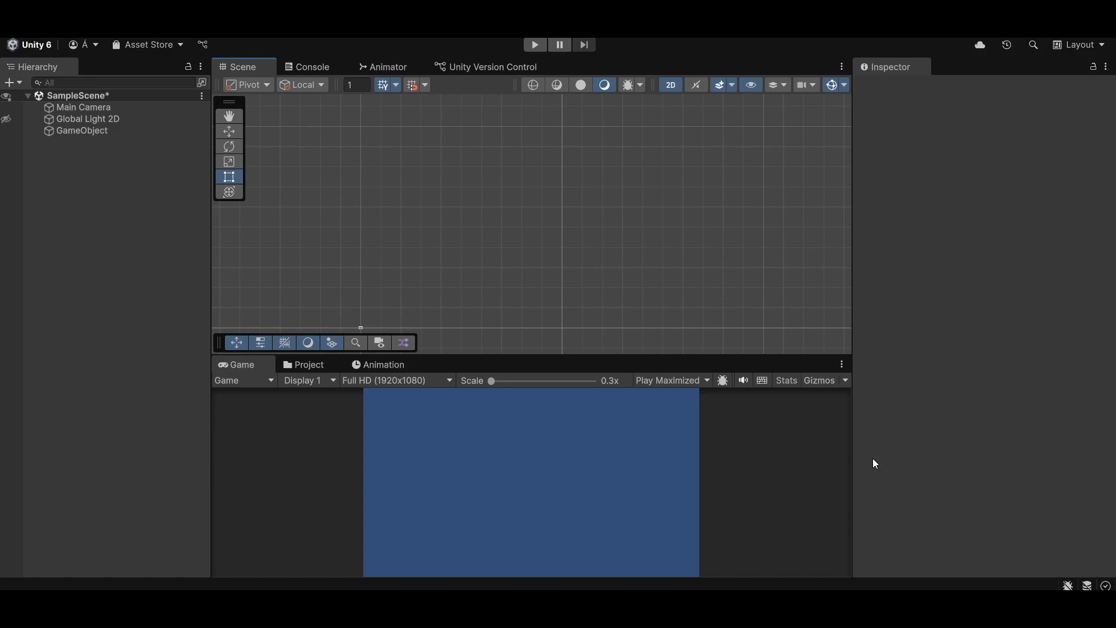
# Step: Add a UI Canvas to the scene and select the EventSystem that comes with it
pyautogui.click(74, 172)
pyautogui.rightClick(85, 165)
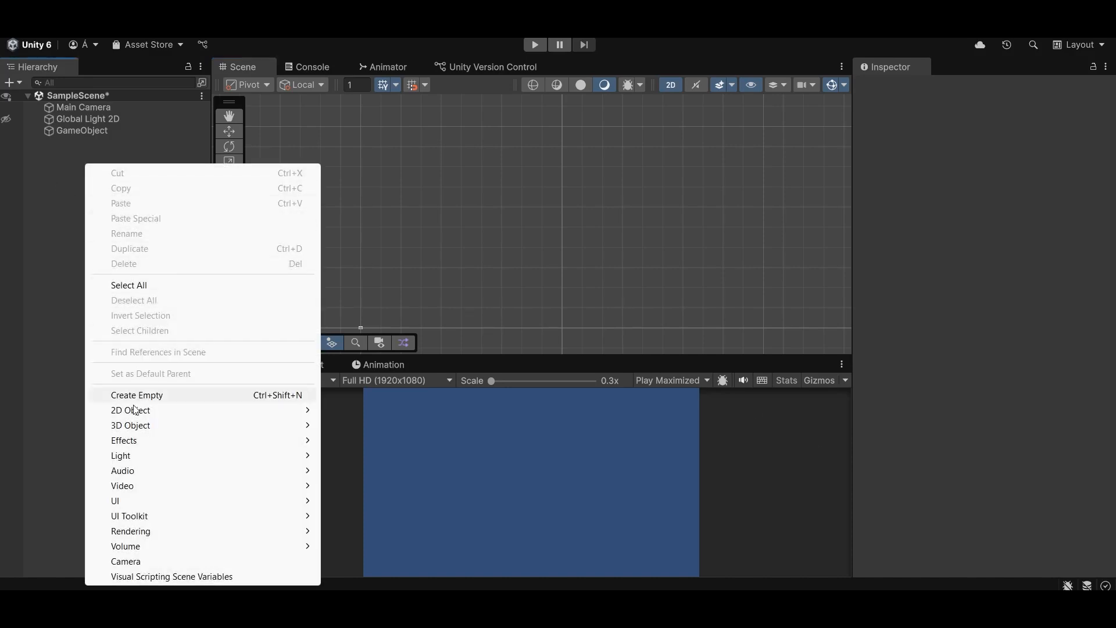
pyautogui.moveTo(134, 504)
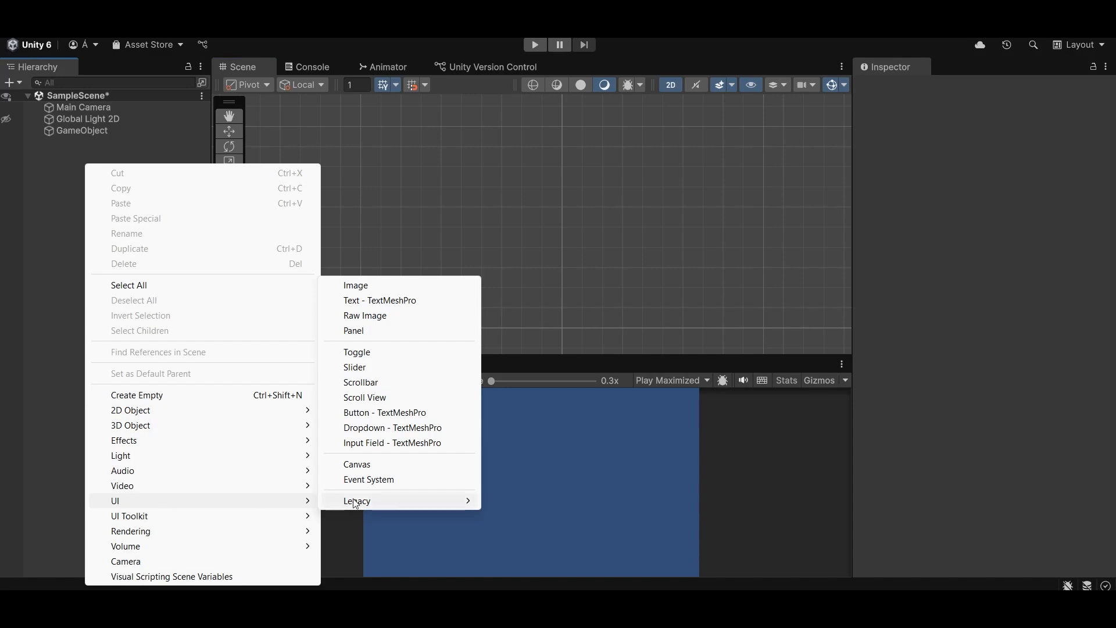
pyautogui.click(372, 465)
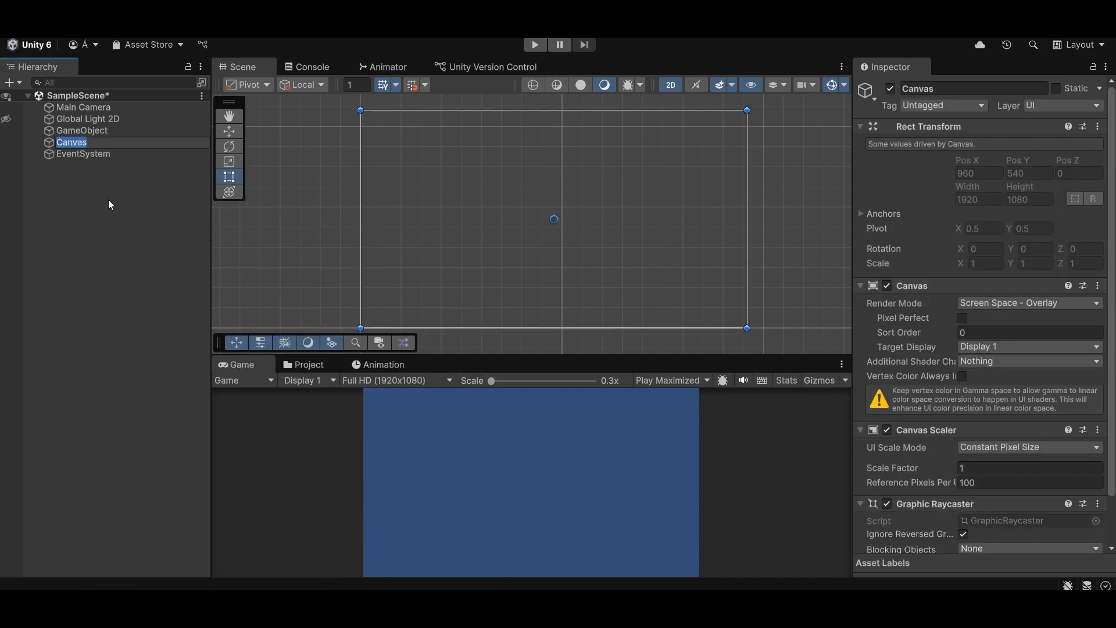
pyautogui.click(103, 159)
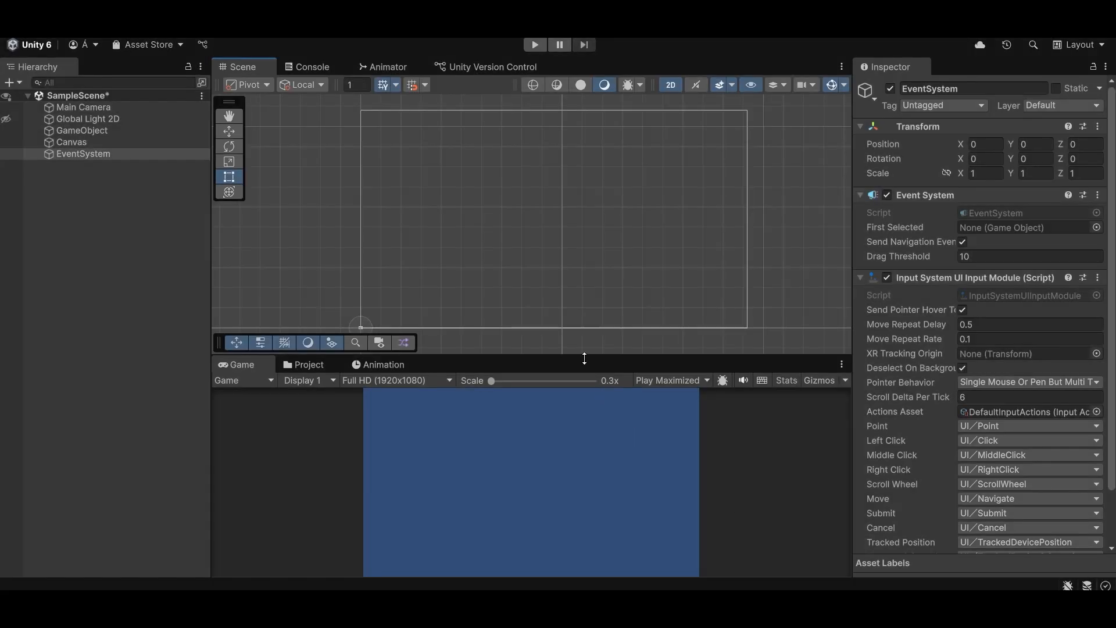
# Step: Enlarge the Game view, add a fixed 1720x1080 resolution preset named Custom 1, and switch back to Full HD (1920x1080)
pyautogui.moveTo(585, 356); pyautogui.dragTo(585, 310)
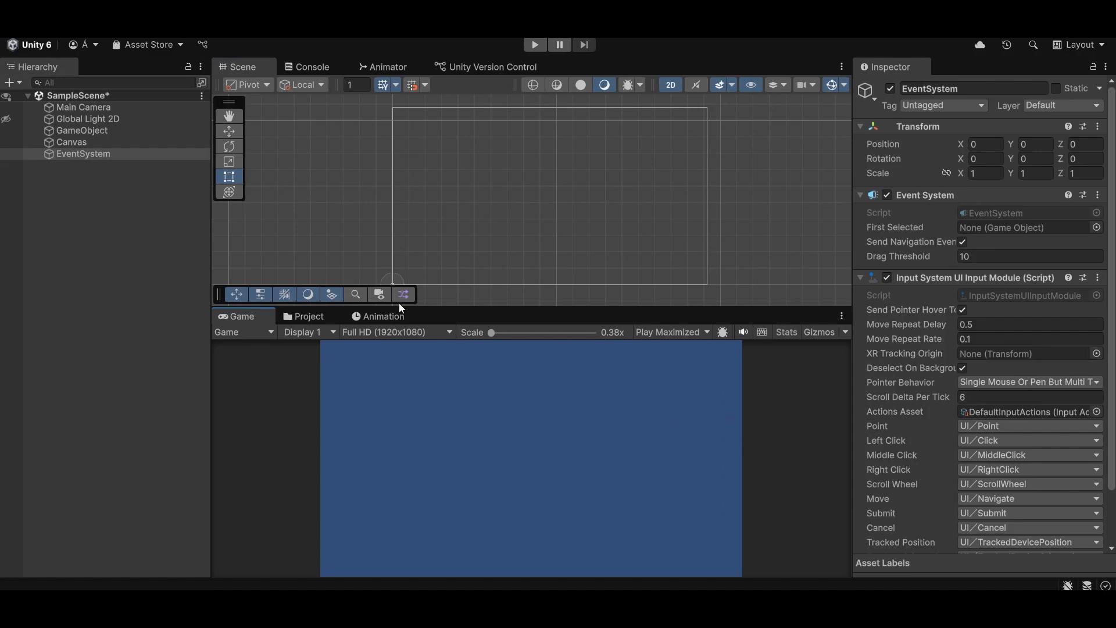
pyautogui.click(390, 335)
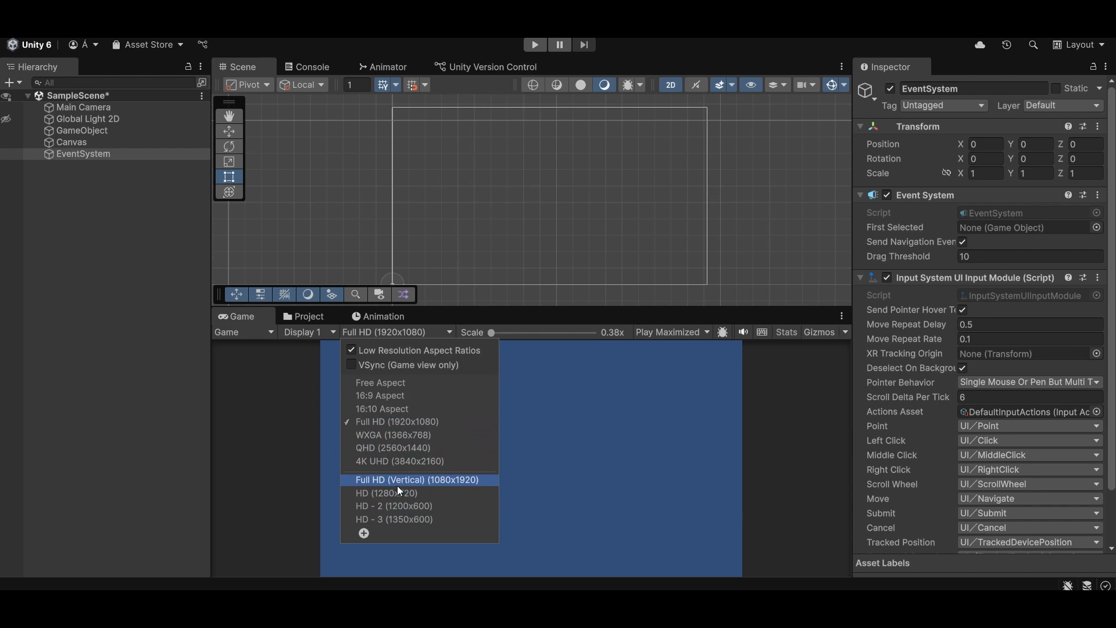
pyautogui.click(364, 534)
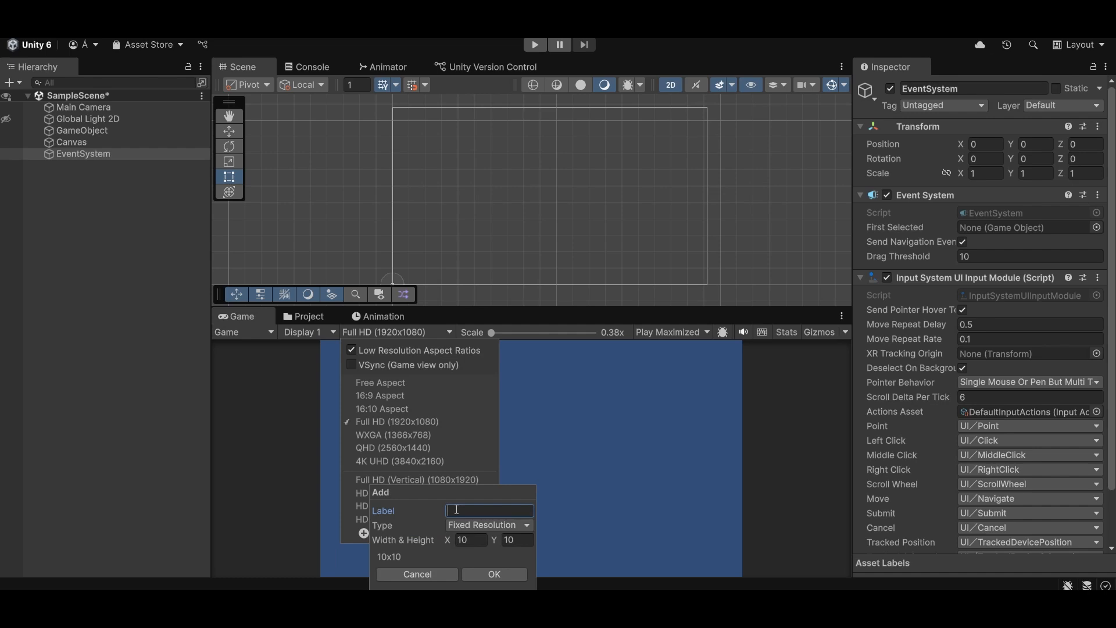
pyautogui.write('Custom 1')
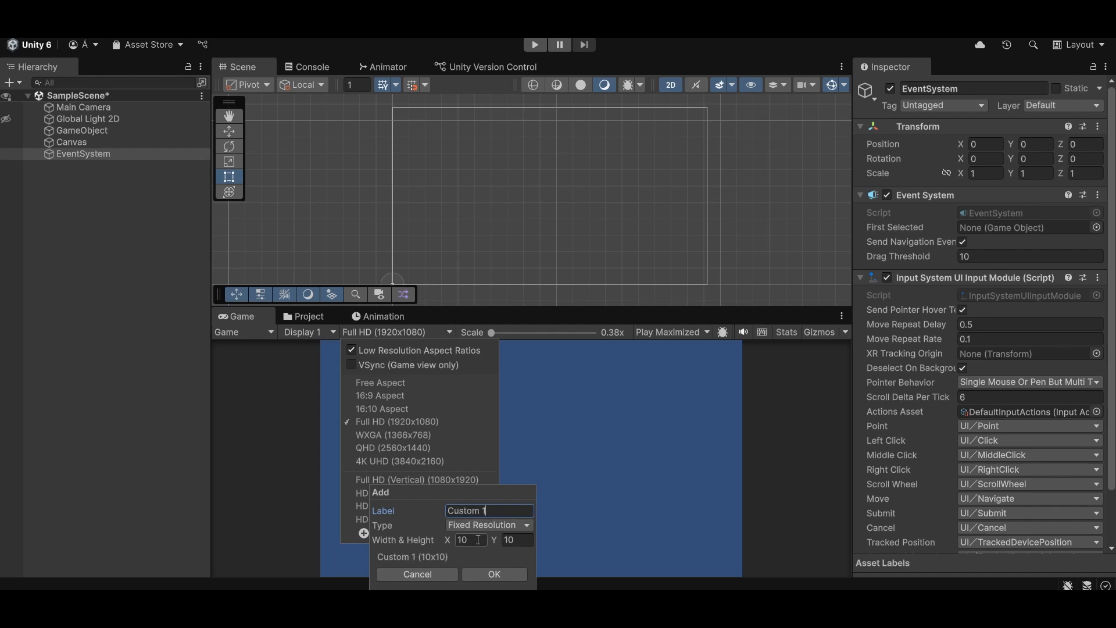
pyautogui.click(478, 539)
pyautogui.write('1720')
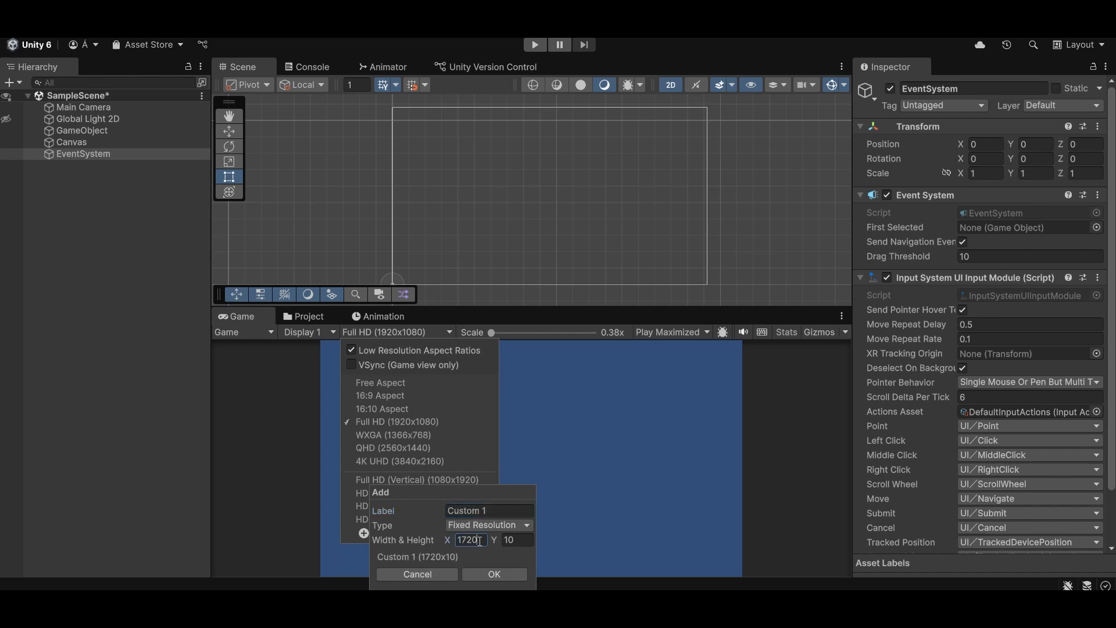
pyautogui.click(524, 543)
pyautogui.write('1080')
pyautogui.click(495, 575)
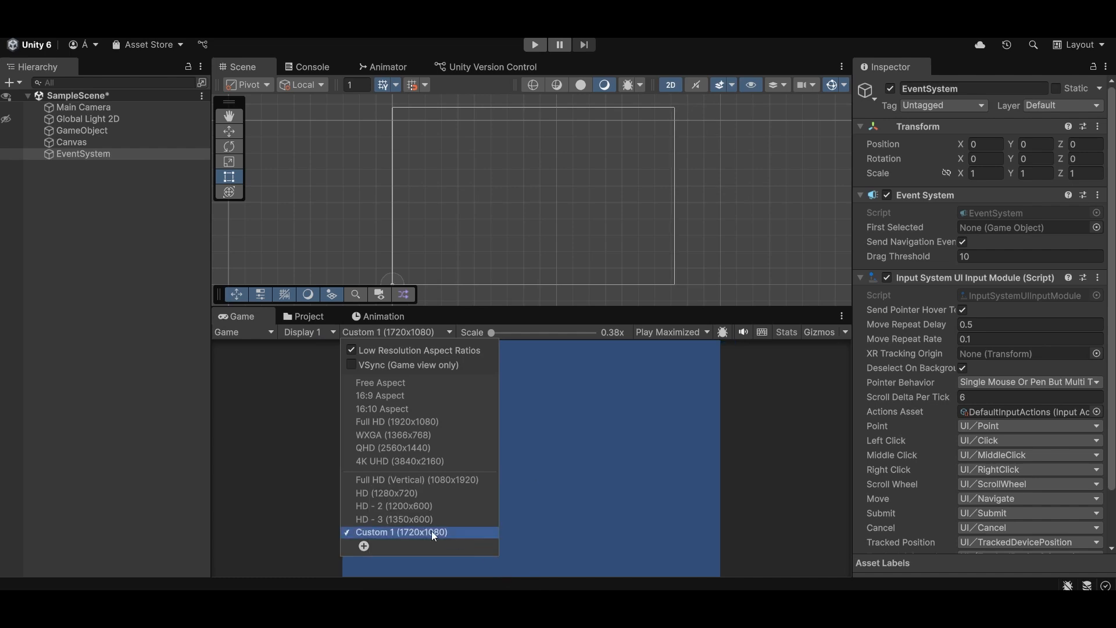
pyautogui.click(452, 423)
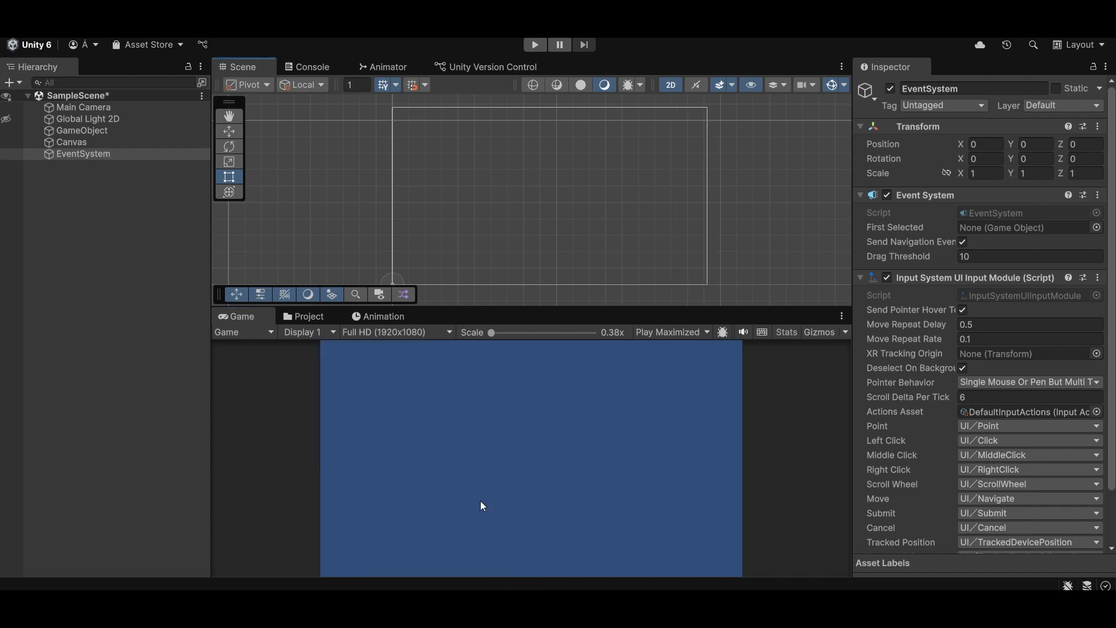
# Step: Set the Canvas Scaler's UI Scale Mode on the Canvas to Scale With Screen Size
pyautogui.click(124, 141)
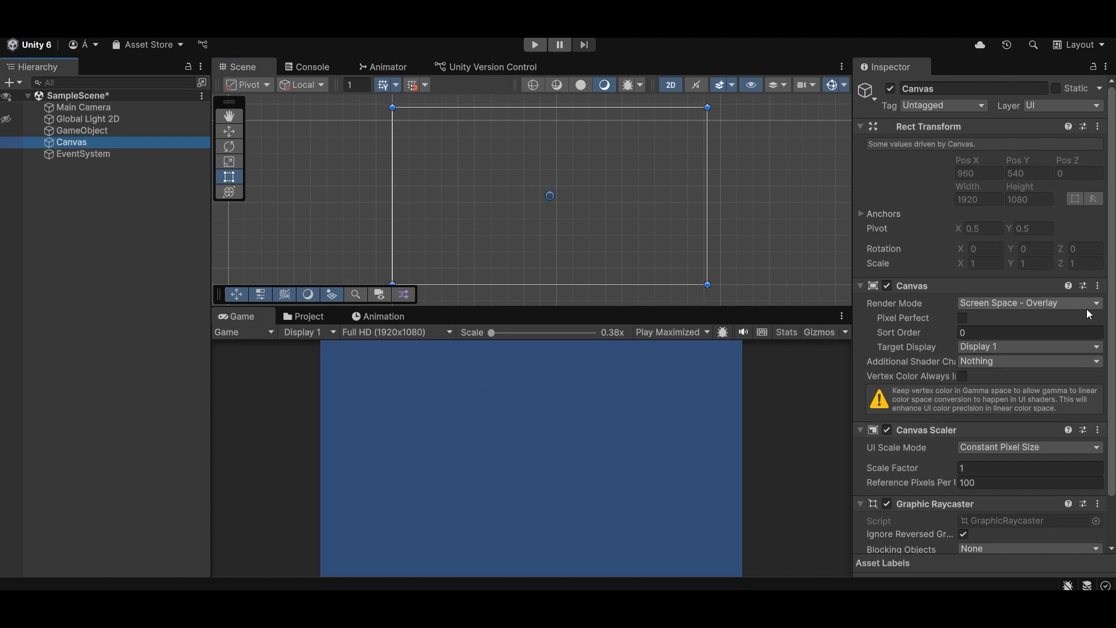
pyautogui.scroll(-3, 1087, 309)
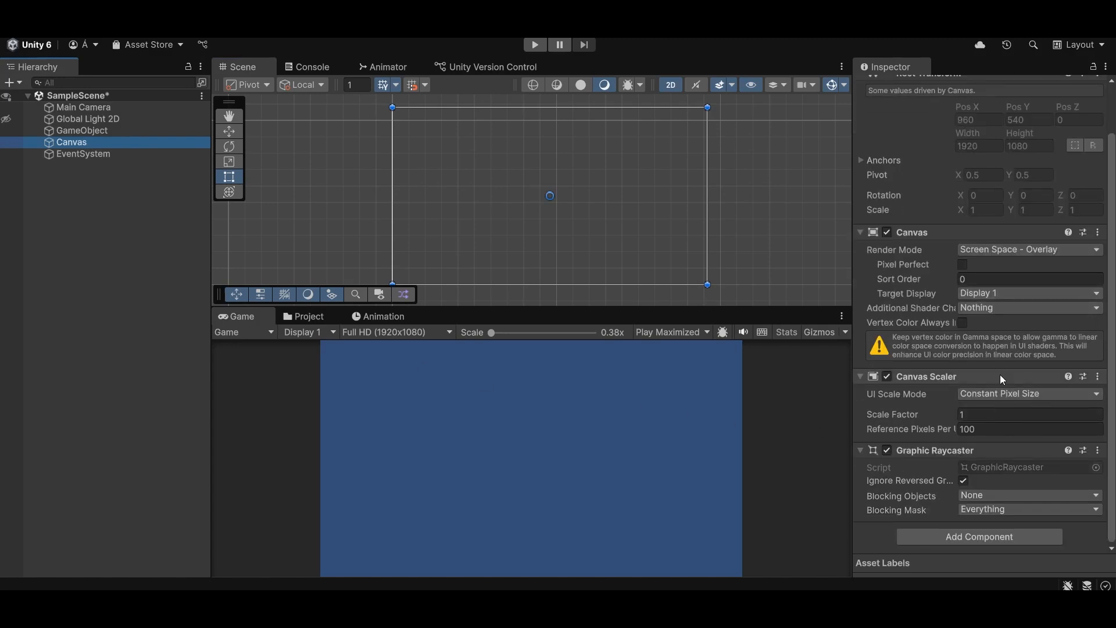
pyautogui.click(989, 396)
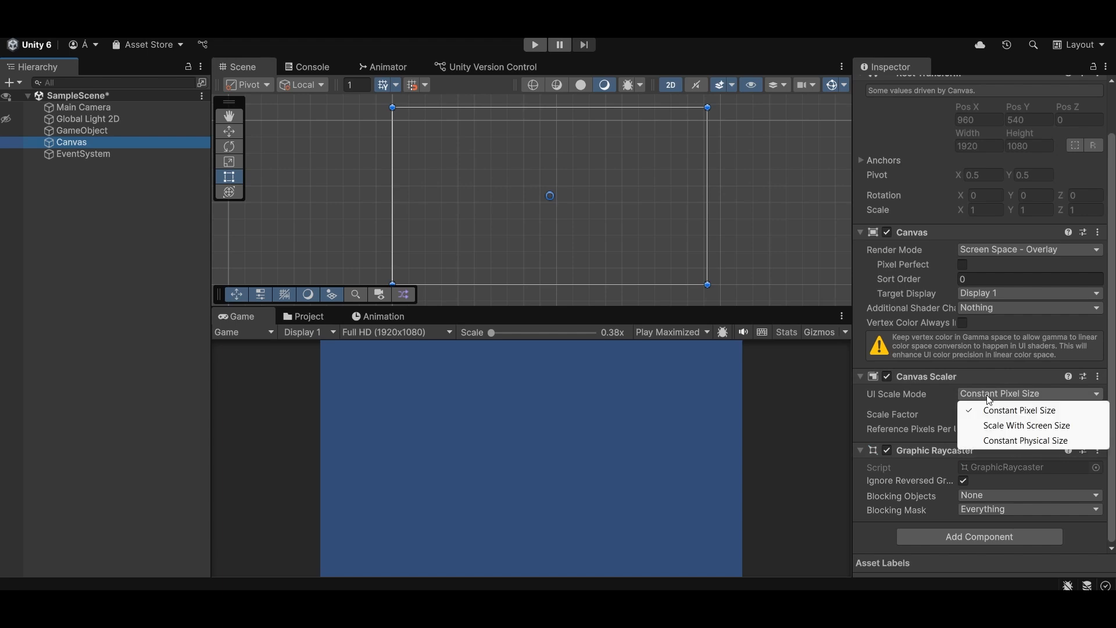
pyautogui.click(1037, 429)
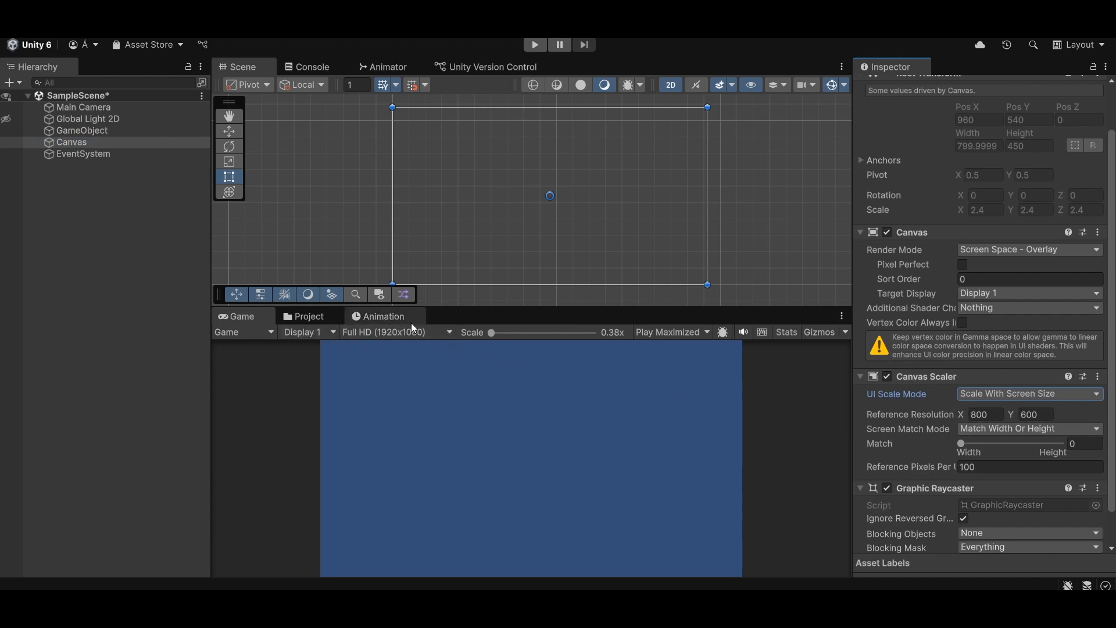
# Step: Set the Canvas Scaler's reference resolution to 1920 by 1080 and keep Match fully at Width (0)
pyautogui.click(972, 414)
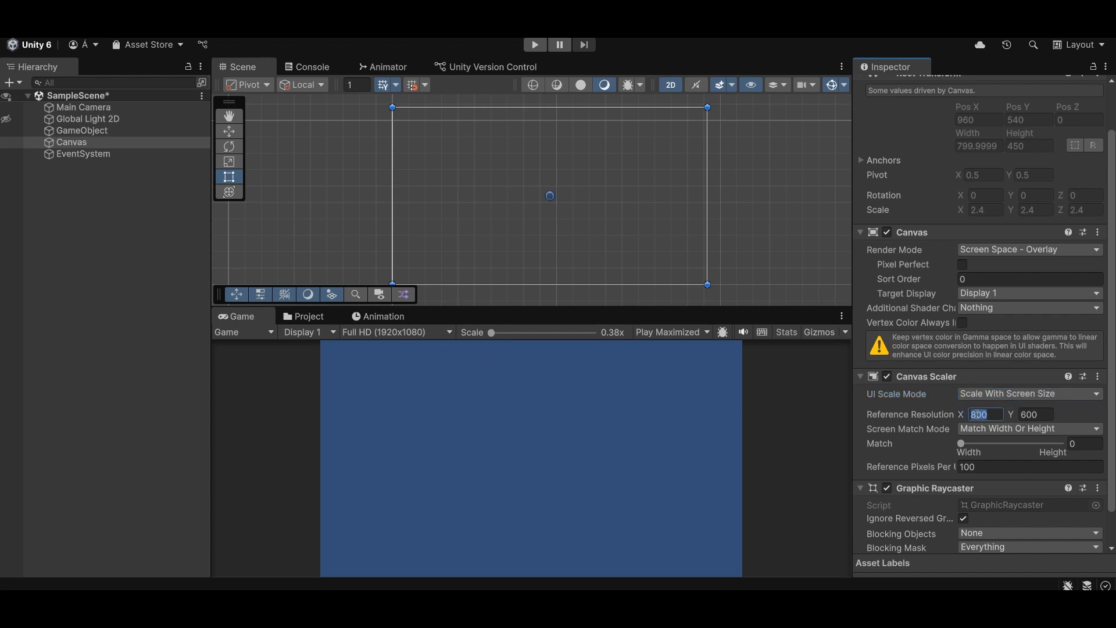
pyautogui.write('1920')
pyautogui.click(1036, 417)
pyautogui.write('1080')
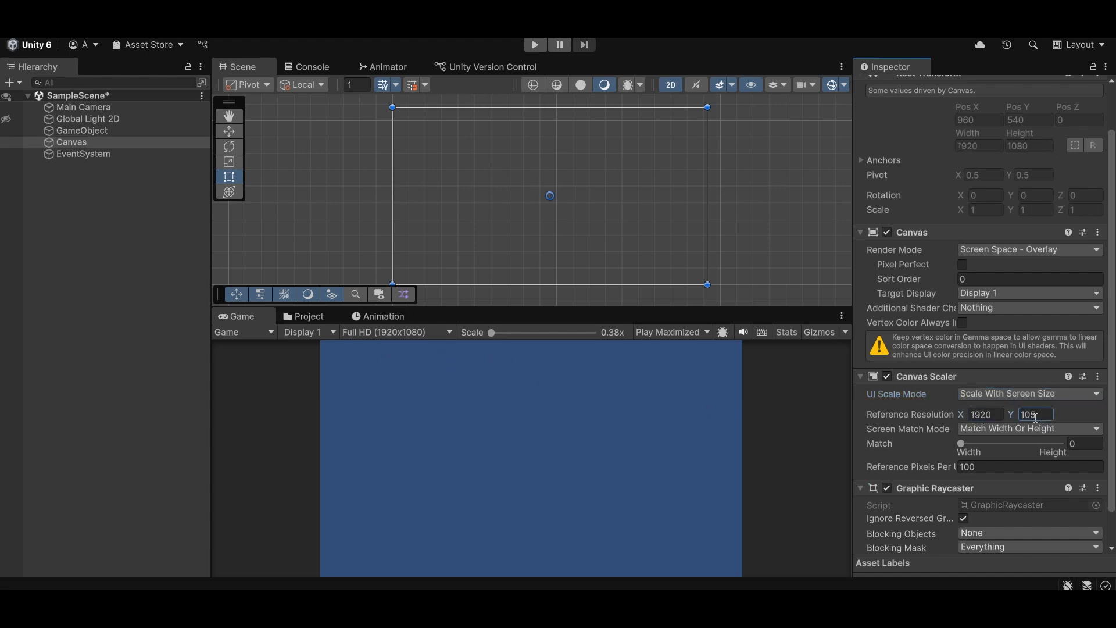
pyautogui.press('BackSpace')
pyautogui.press('BackSpace')
pyautogui.write('80')
pyautogui.click(961, 445)
pyautogui.moveTo(964, 451); pyautogui.dragTo(916, 448)
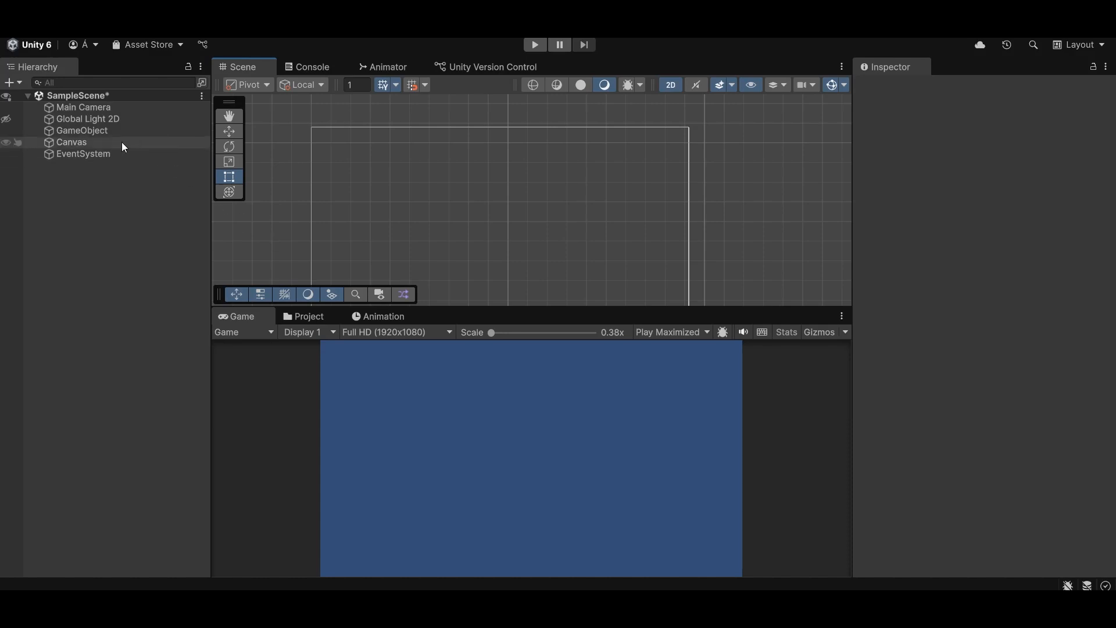
# Step: Add a UI Image as a child of the Canvas and look through its components
pyautogui.rightClick(79, 141)
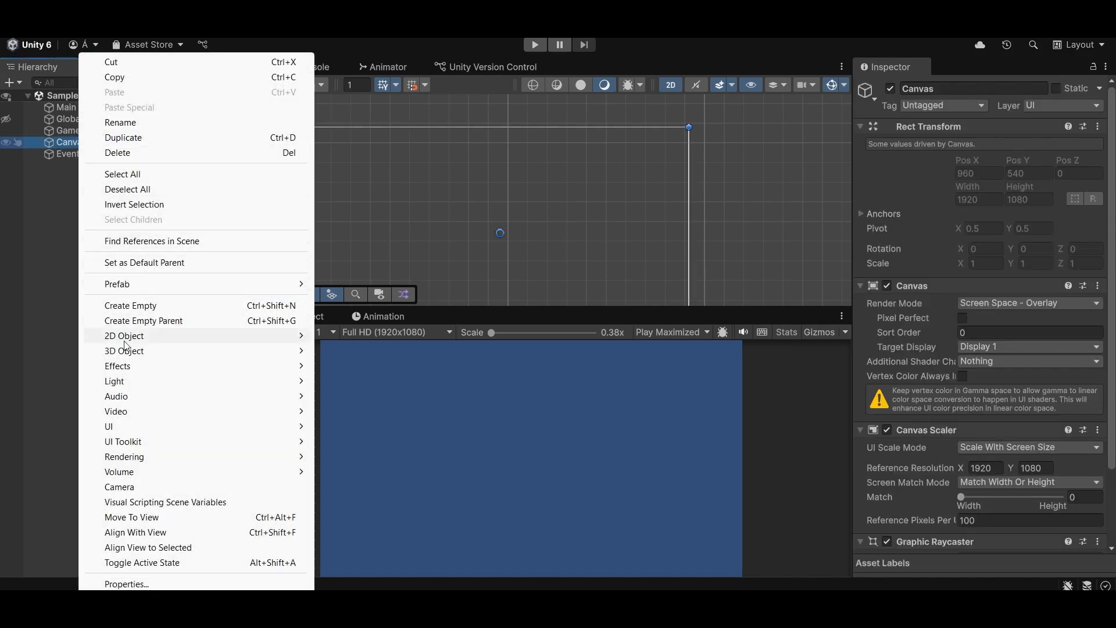
pyautogui.moveTo(129, 427)
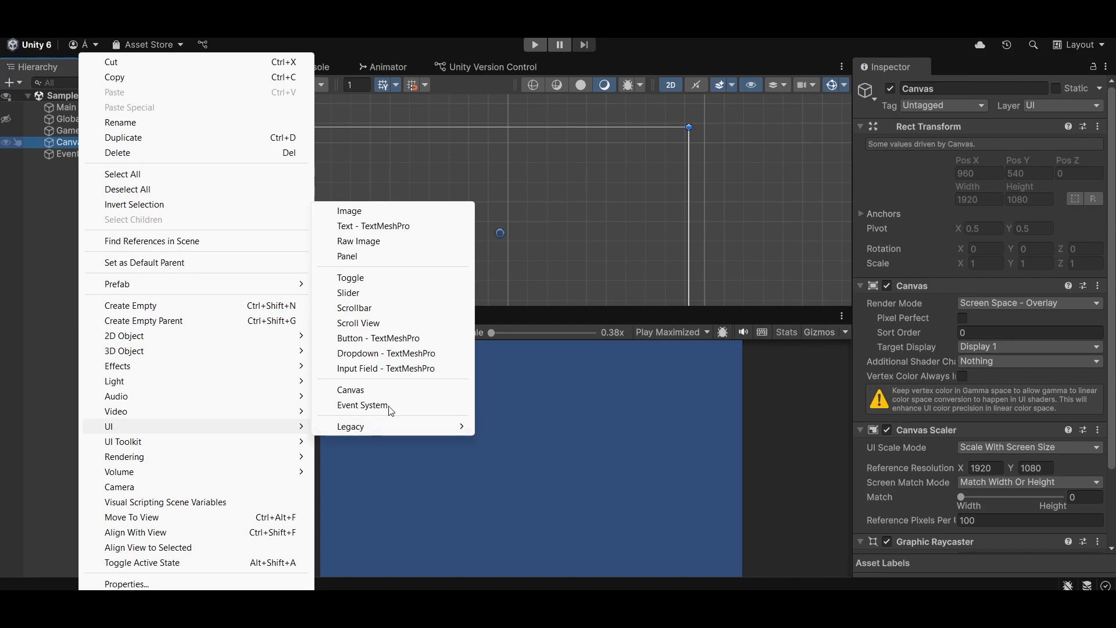
pyautogui.click(389, 216)
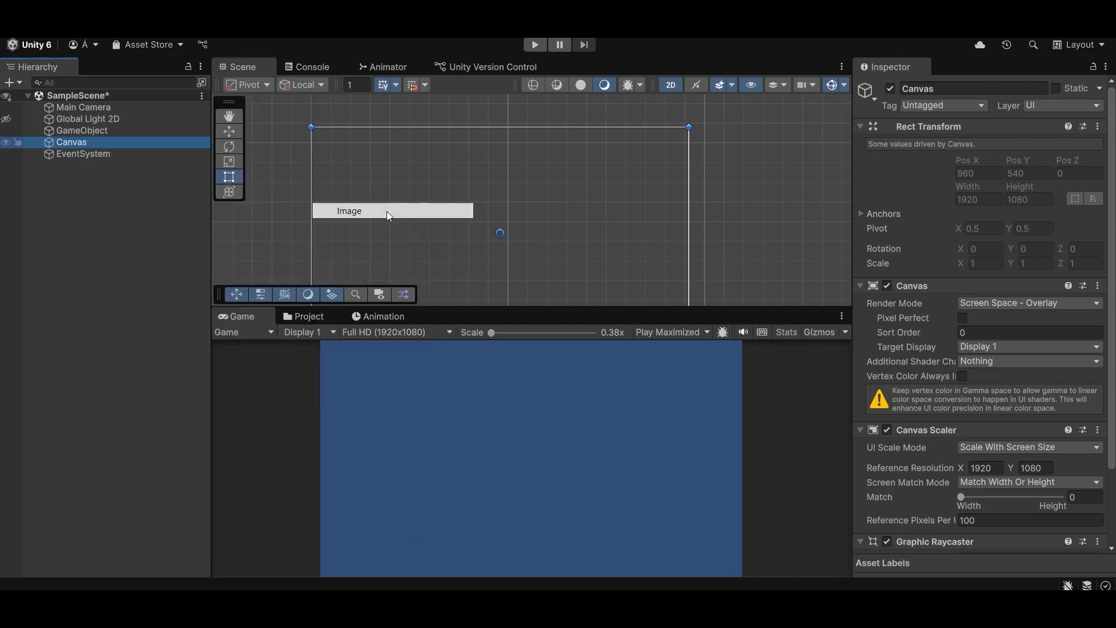
pyautogui.scroll(-3, 936, 283)
pyautogui.scroll(-2, 934, 280)
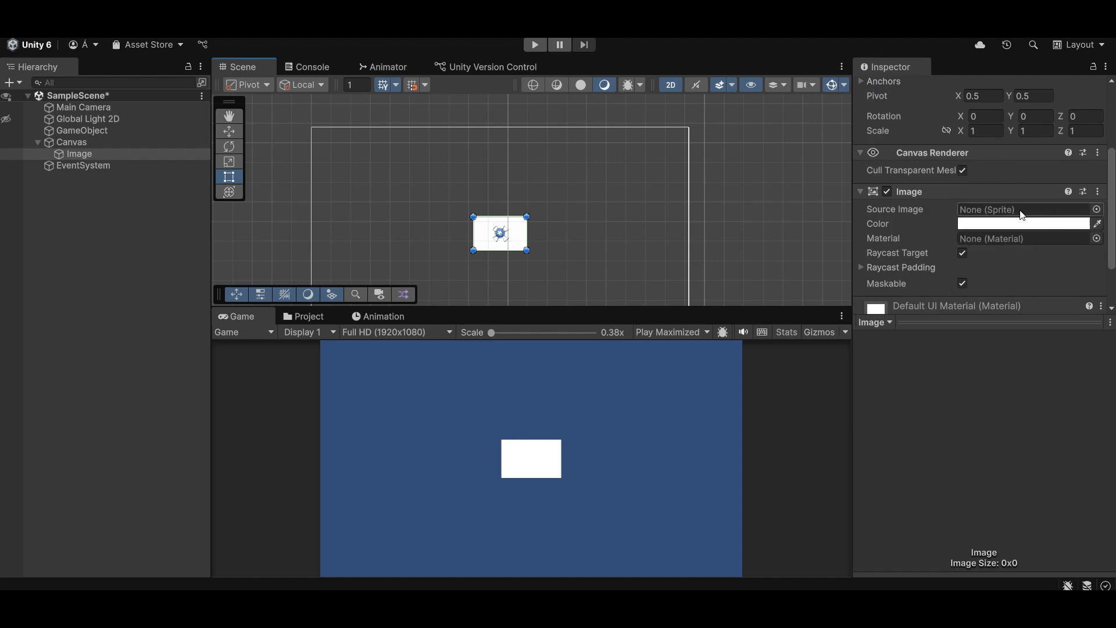
pyautogui.scroll(2, 912, 250)
pyautogui.scroll(3, 923, 254)
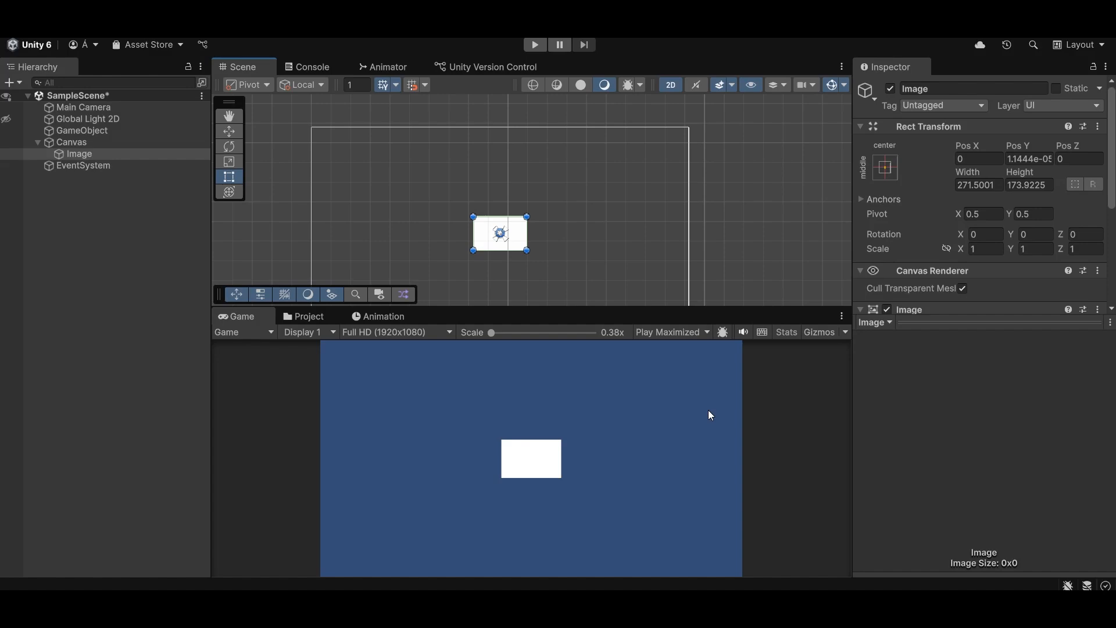
# Step: Try the middle-stretch anchor preset on the Image and undo it
pyautogui.click(886, 168)
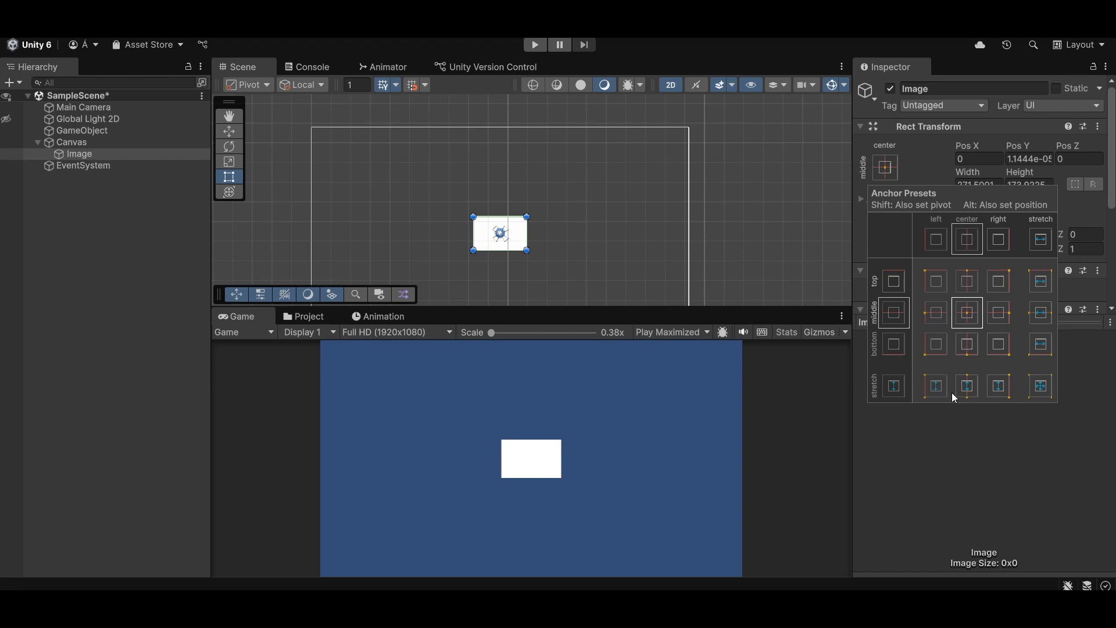
pyautogui.click(895, 167)
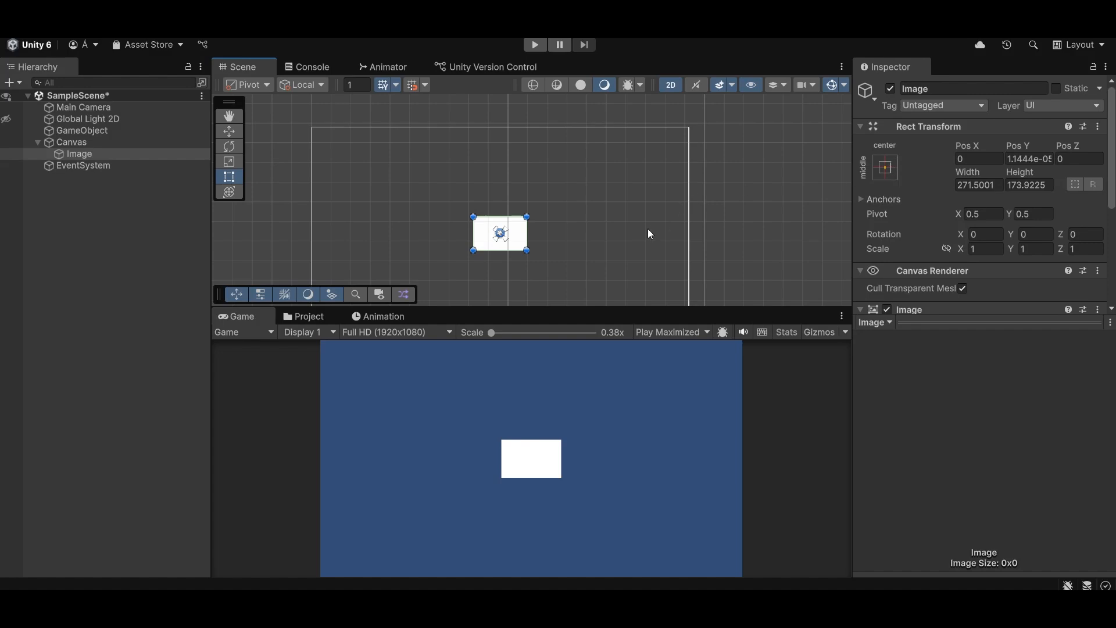
pyautogui.moveTo(666, 204); pyautogui.dragTo(709, 163, button='middle')
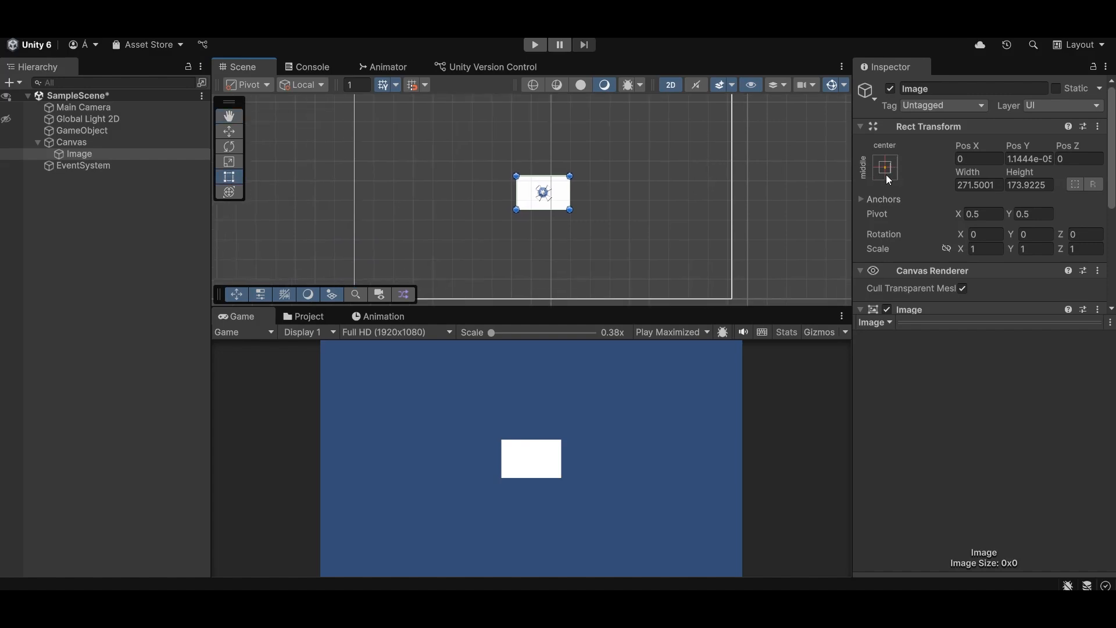
pyautogui.click(886, 174)
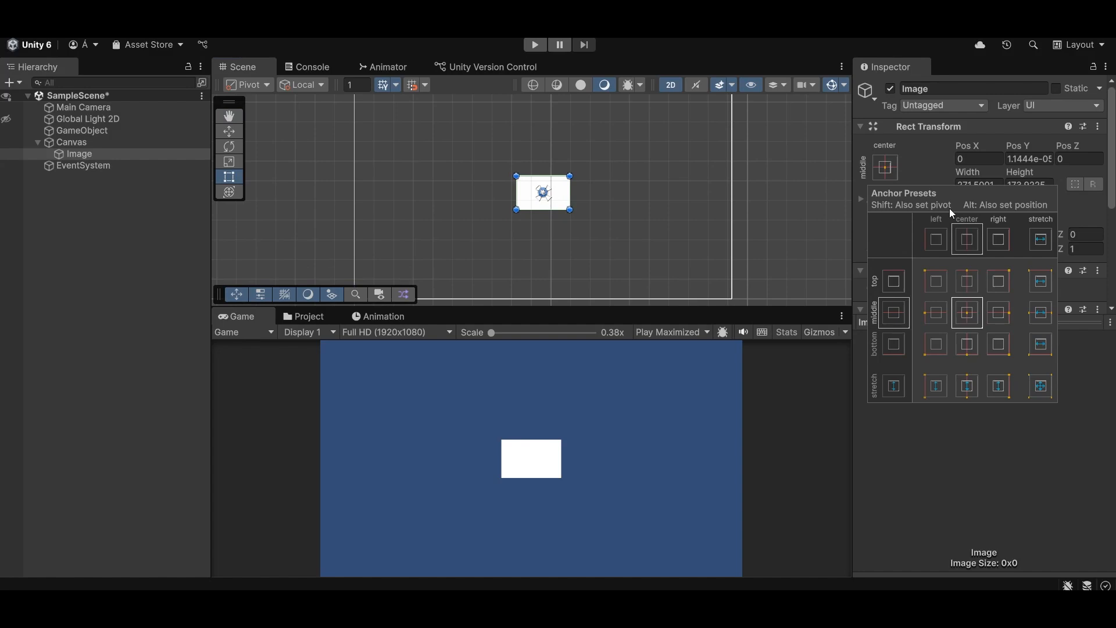
pyautogui.click(1041, 313)
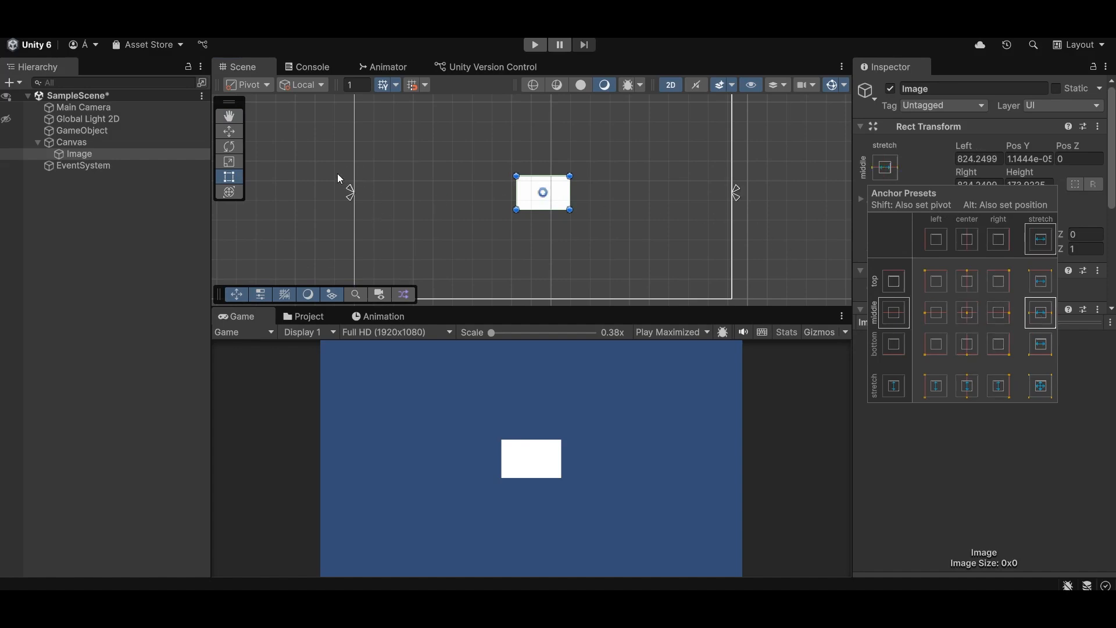
pyautogui.hotkey('ctrl', 'z')
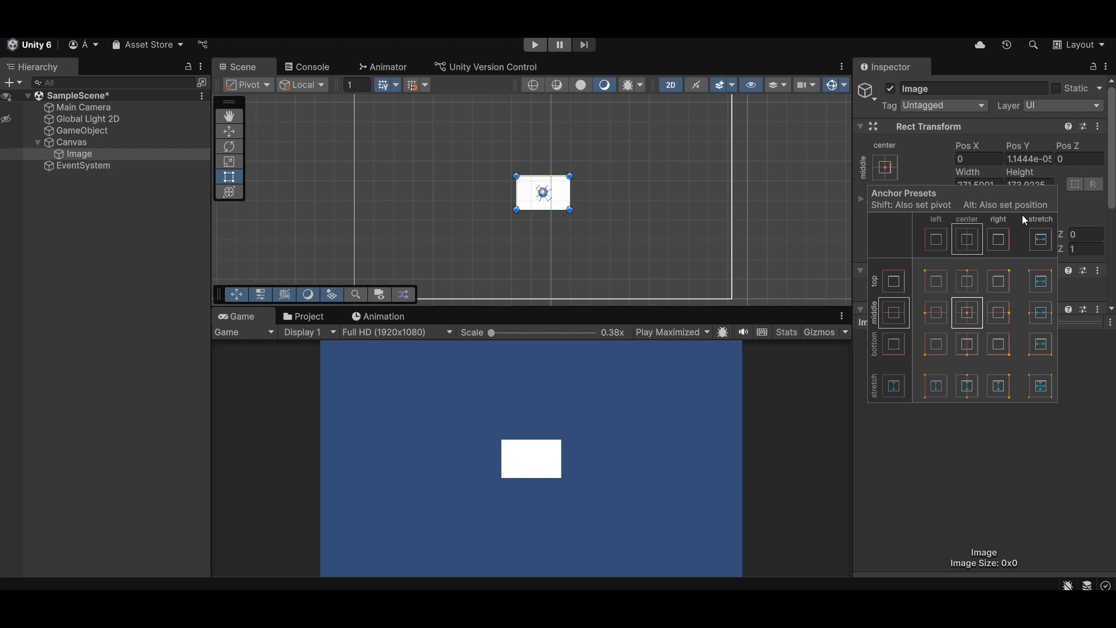
# Step: Try several anchor presets on the Image, including middle-stretch, middle-center, and middle-left with its pivot set as well
pyautogui.click(1040, 313)
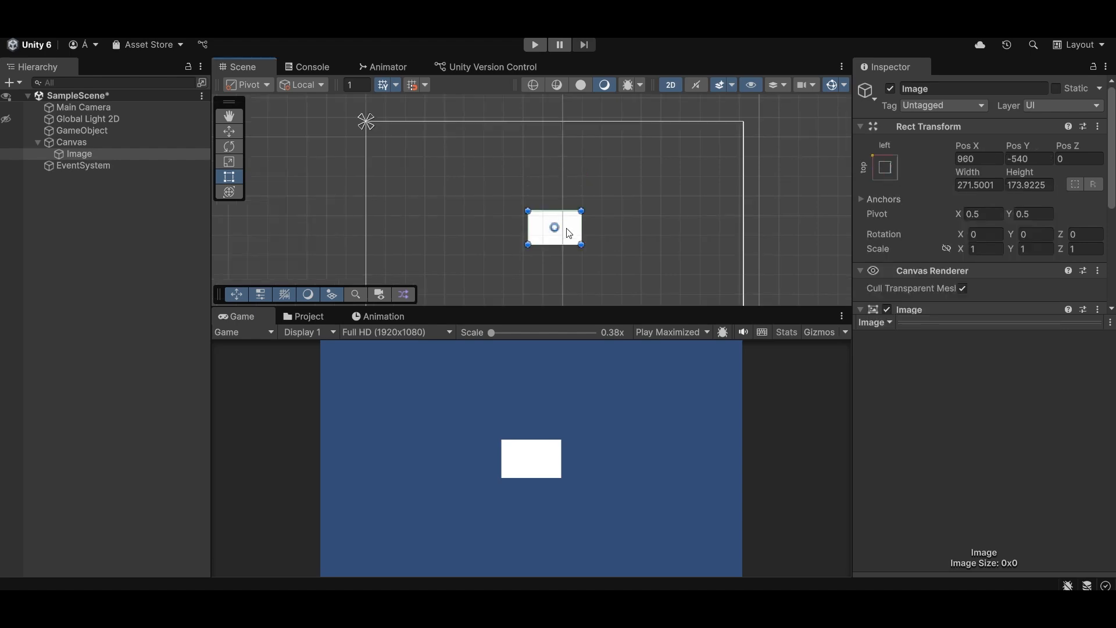
pyautogui.click(893, 171)
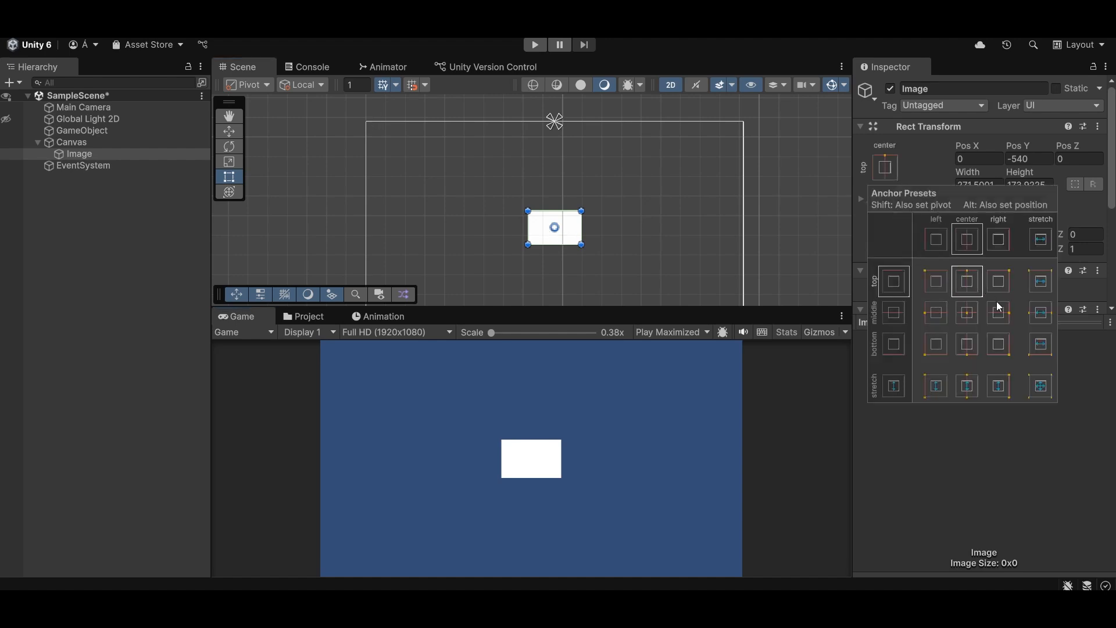
pyautogui.click(968, 313)
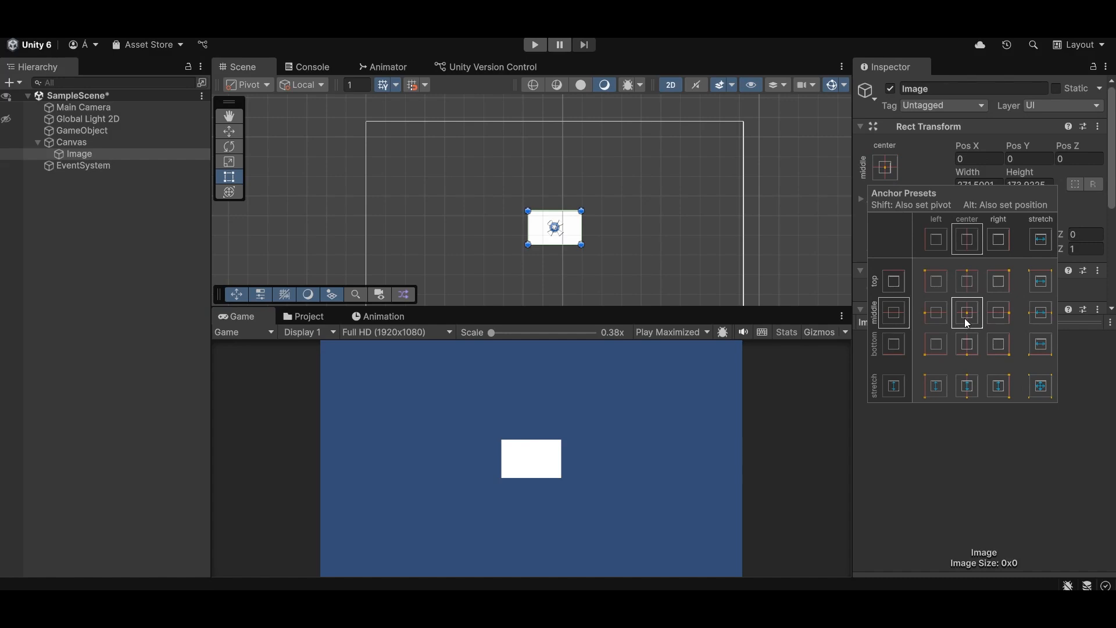
pyautogui.click(936, 315)
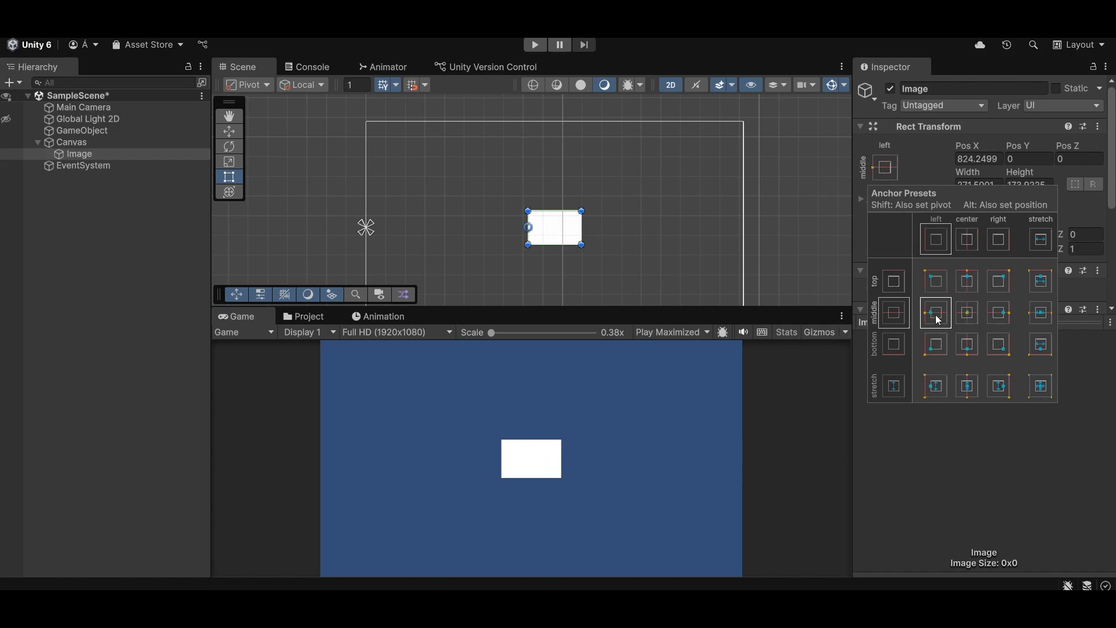
pyautogui.click(937, 282)
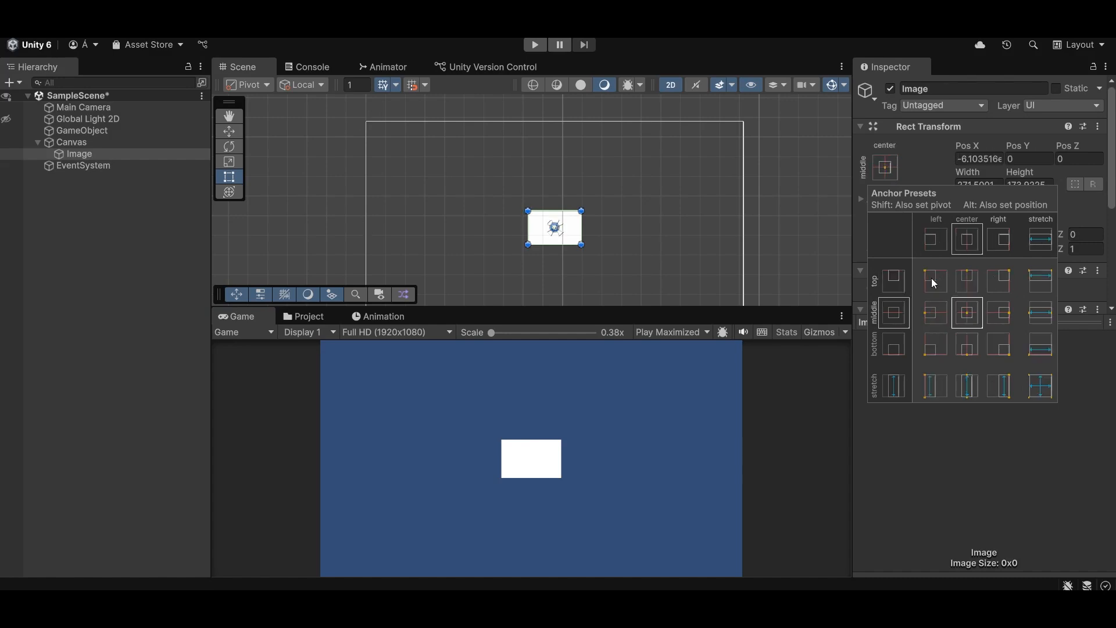
# Step: Anchor and position the Image at the Canvas's top-left, top-center and finally top-right
pyautogui.keyDown('alt'); pyautogui.click(931, 279); pyautogui.keyUp('alt')
pyautogui.keyDown('alt'); pyautogui.click(968, 280); pyautogui.keyUp('alt')
pyautogui.keyDown('alt'); pyautogui.click(1001, 283); pyautogui.keyUp('alt')
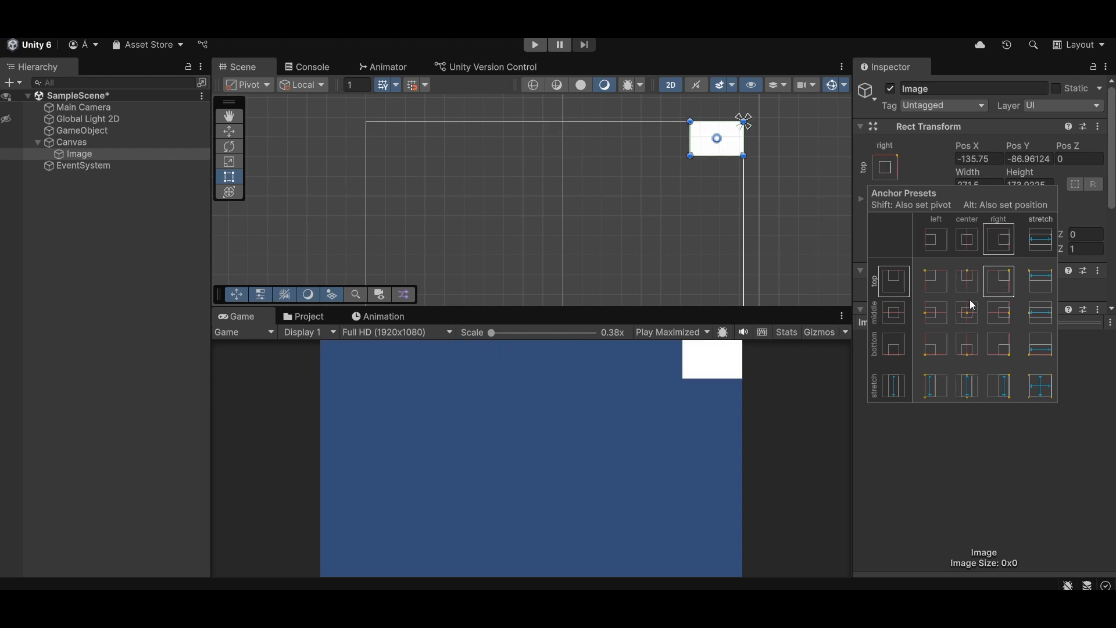
# Step: Anchor and position the Image at middle-center, top-left, top-center, top-right and middle-right in turn, finishing at middle-center of the Canvas
pyautogui.keyDown('alt'); pyautogui.click(970, 314); pyautogui.keyUp('alt')
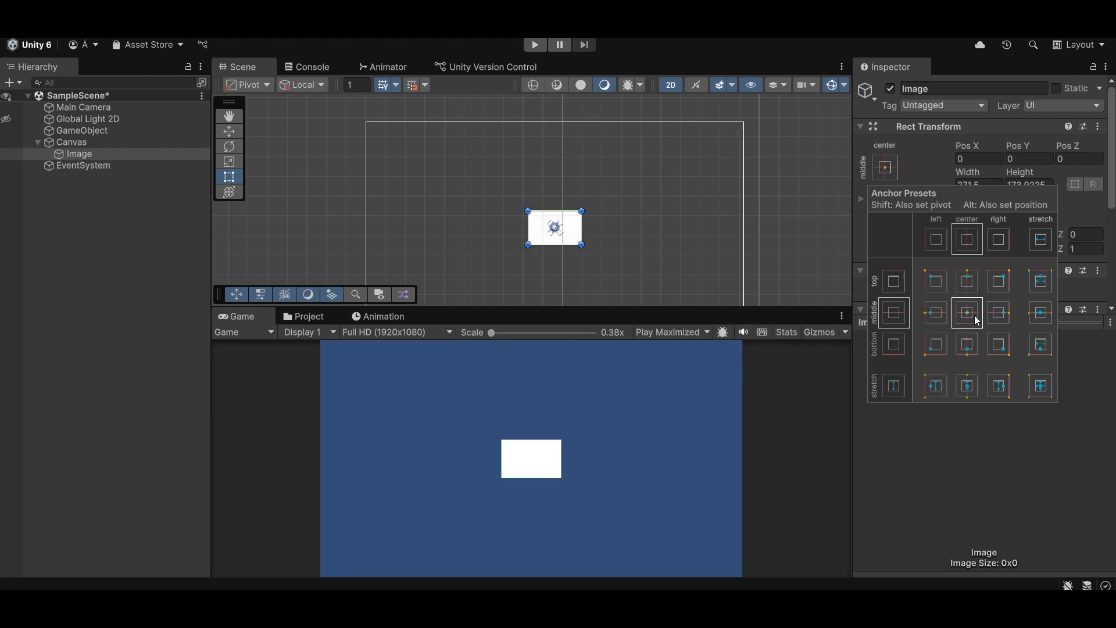
pyautogui.keyDown('alt'); pyautogui.click(932, 278); pyautogui.keyUp('alt')
pyautogui.keyDown('alt'); pyautogui.click(964, 281); pyautogui.keyUp('alt')
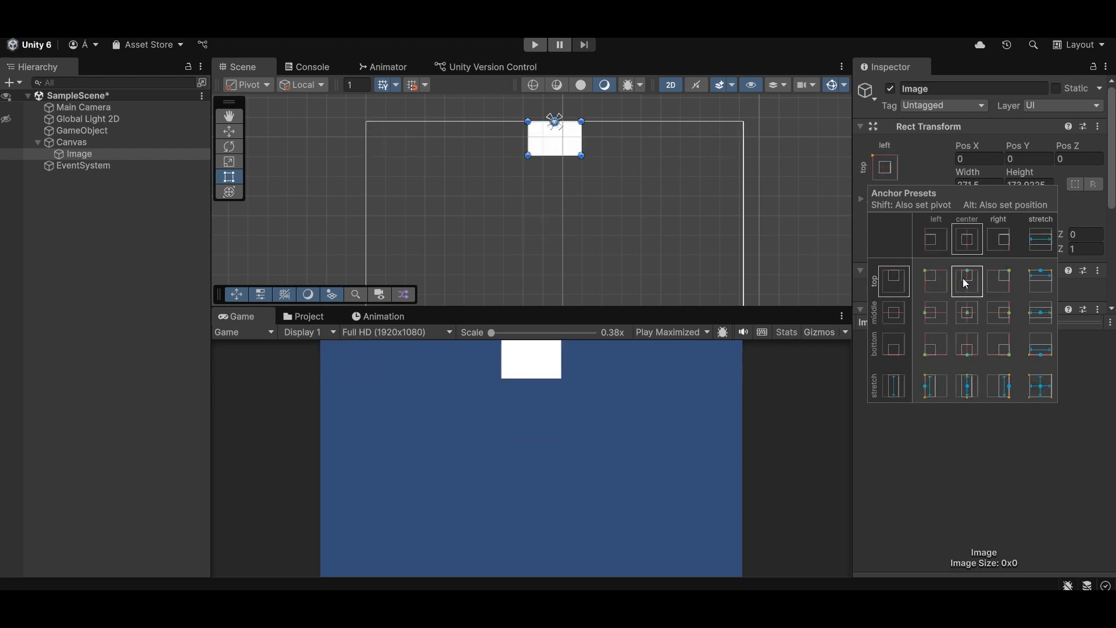
pyautogui.keyDown('alt'); pyautogui.click(1000, 282); pyautogui.keyUp('alt')
pyautogui.keyDown('alt'); pyautogui.click(999, 314); pyautogui.keyUp('alt')
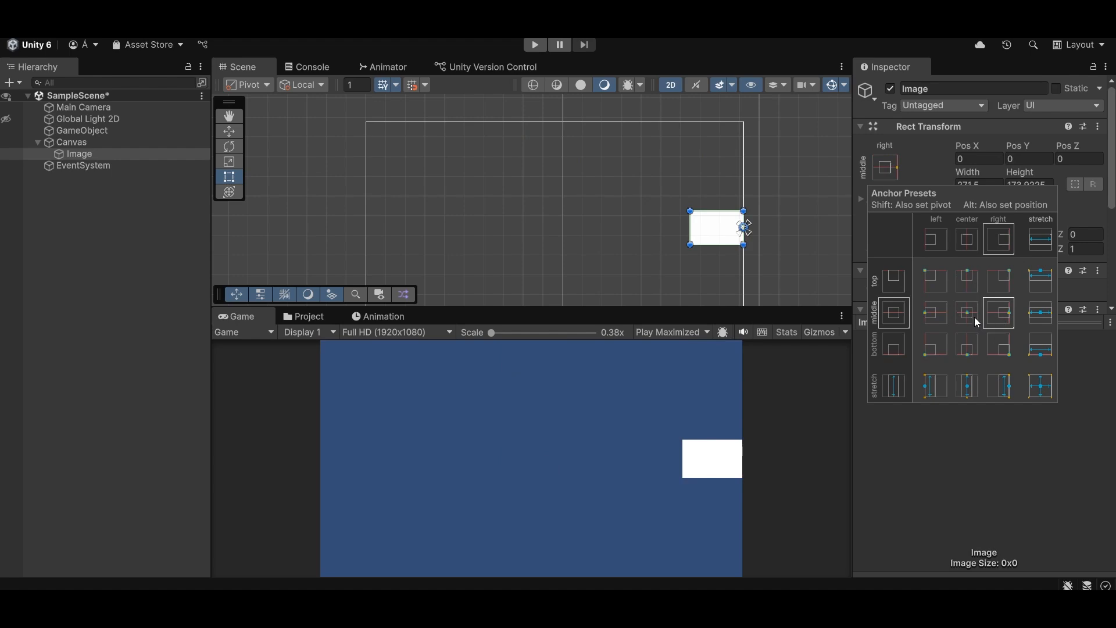
pyautogui.keyDown('alt'); pyautogui.click(975, 318); pyautogui.keyUp('alt')
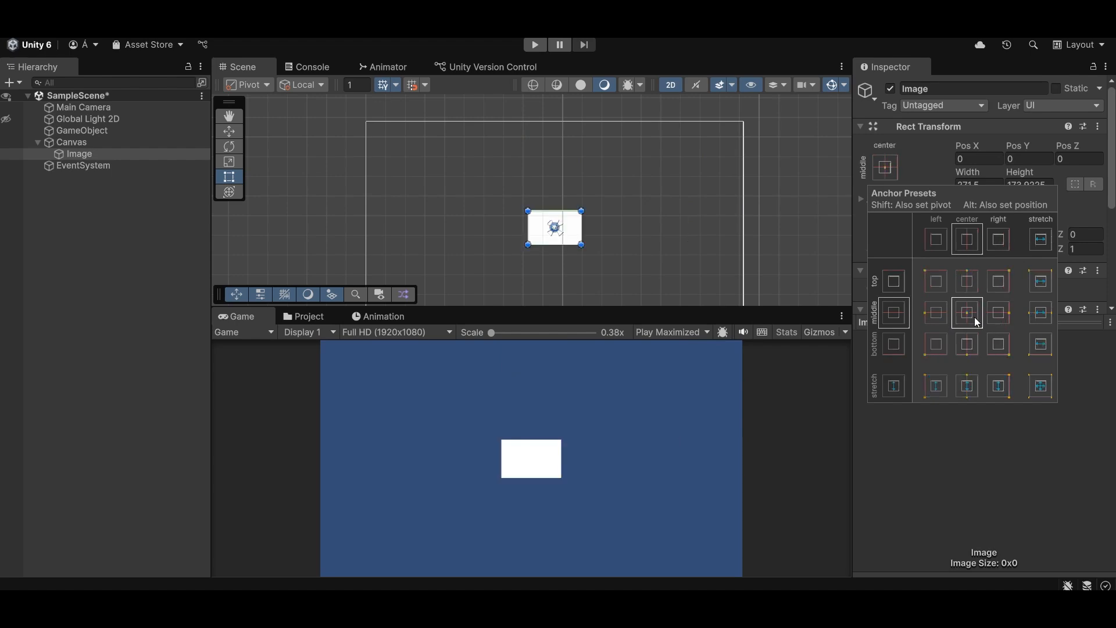
pyautogui.click(974, 316)
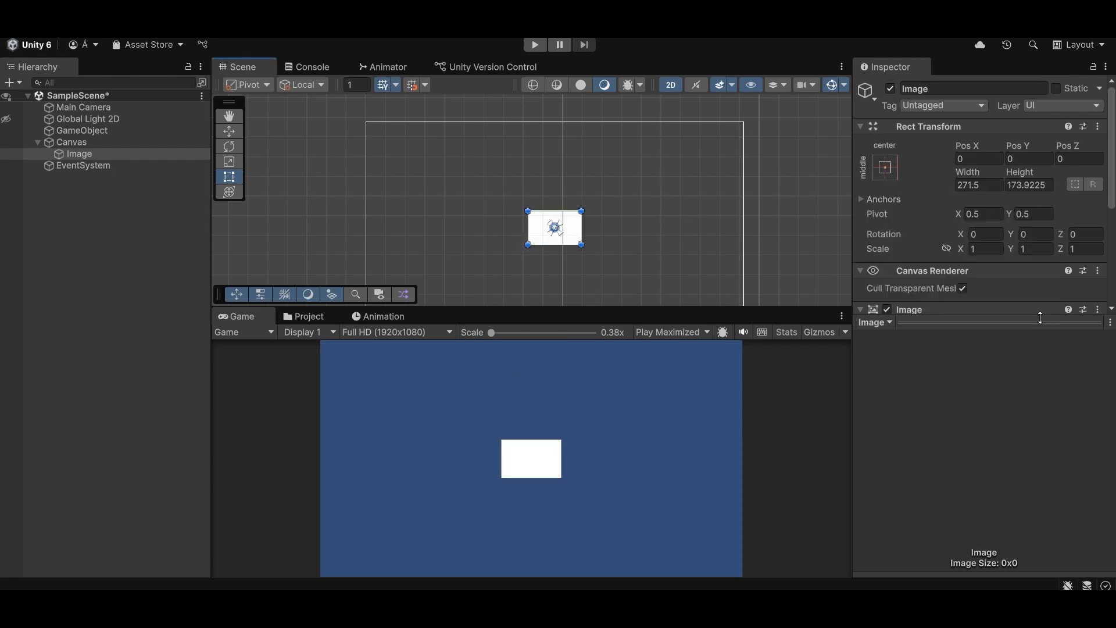
pyautogui.click(887, 170)
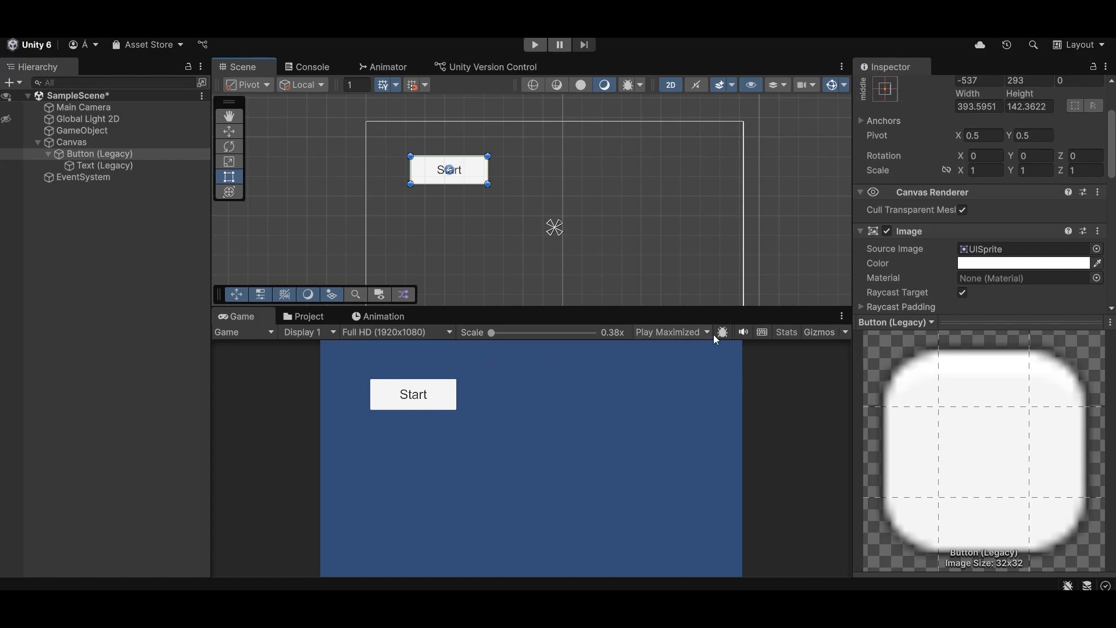
# Step: Set the Start button's anchor preset to top-left while keeping the button where it is
pyautogui.scroll(3, 872, 171)
pyautogui.click(885, 168)
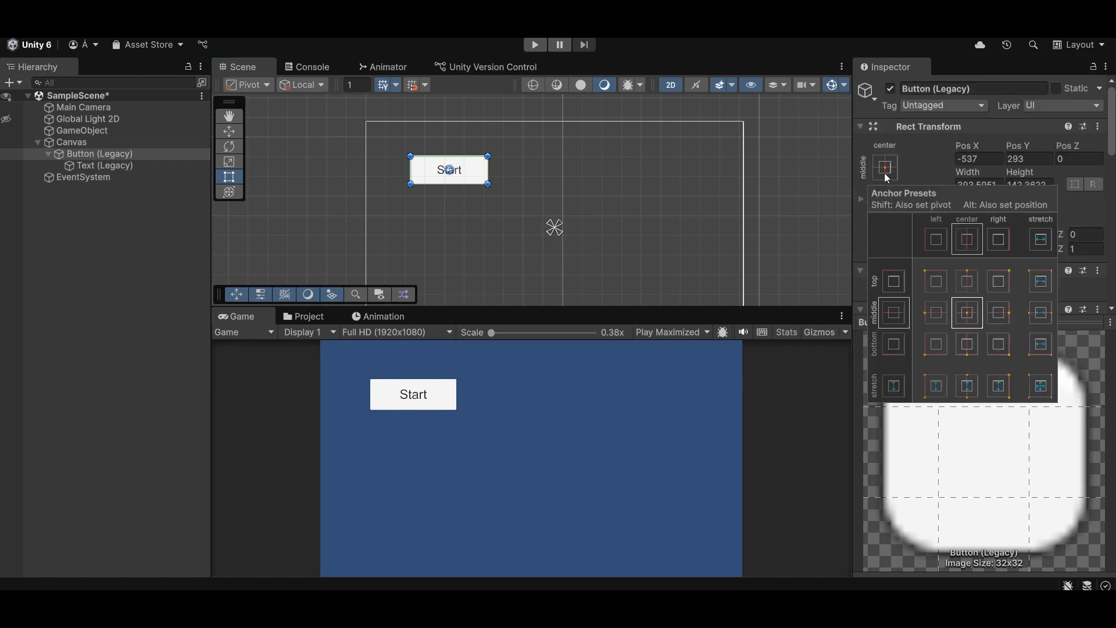
pyautogui.click(931, 285)
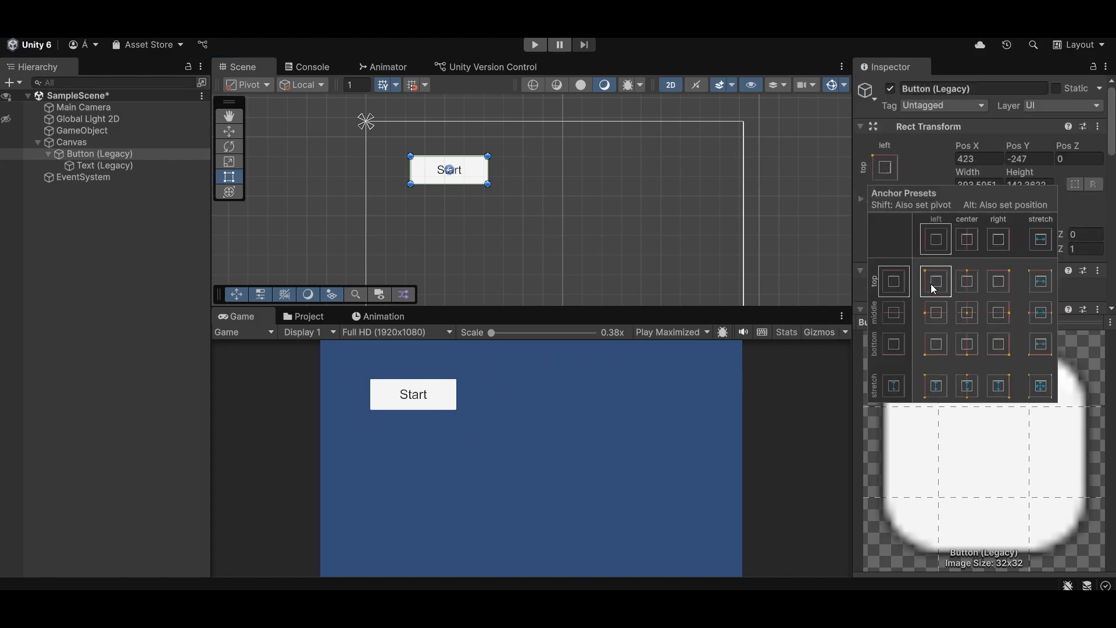
pyautogui.click(793, 271)
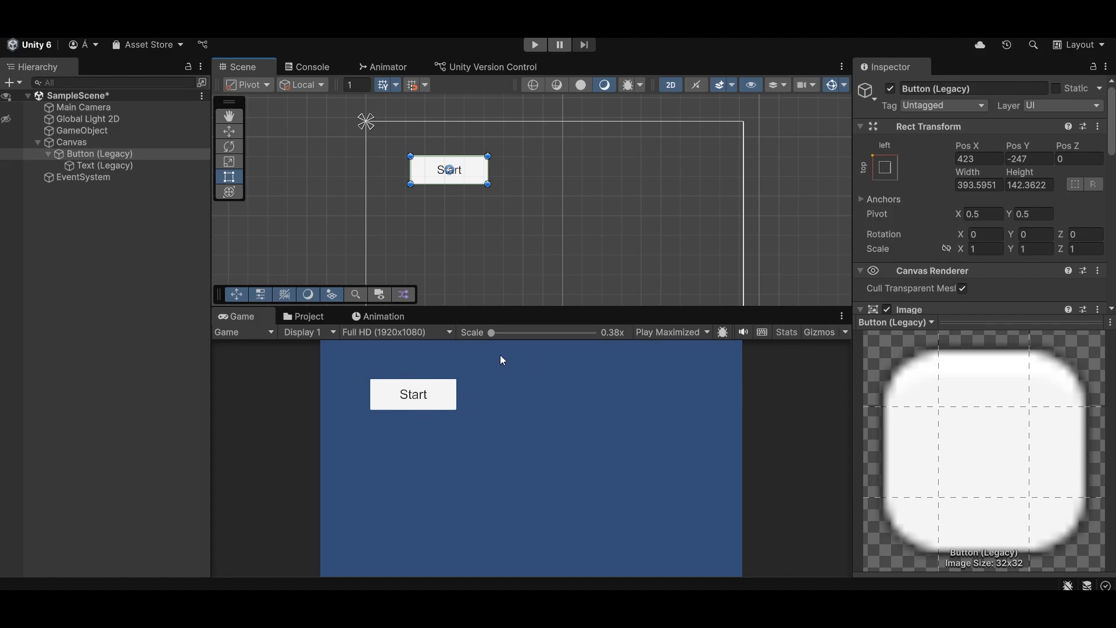
# Step: Preview the Start button in the Game view at 1280x720, 1200x600, 1350x600 and 1720x1080, and return to Full HD (1920x1080)
pyautogui.click(448, 332)
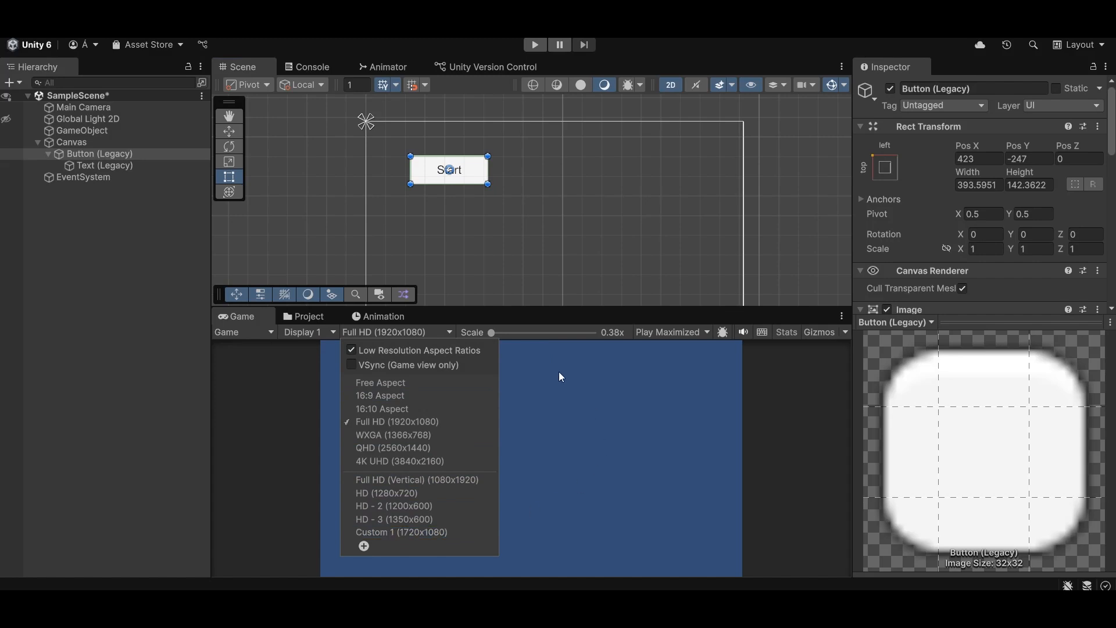
pyautogui.click(443, 337)
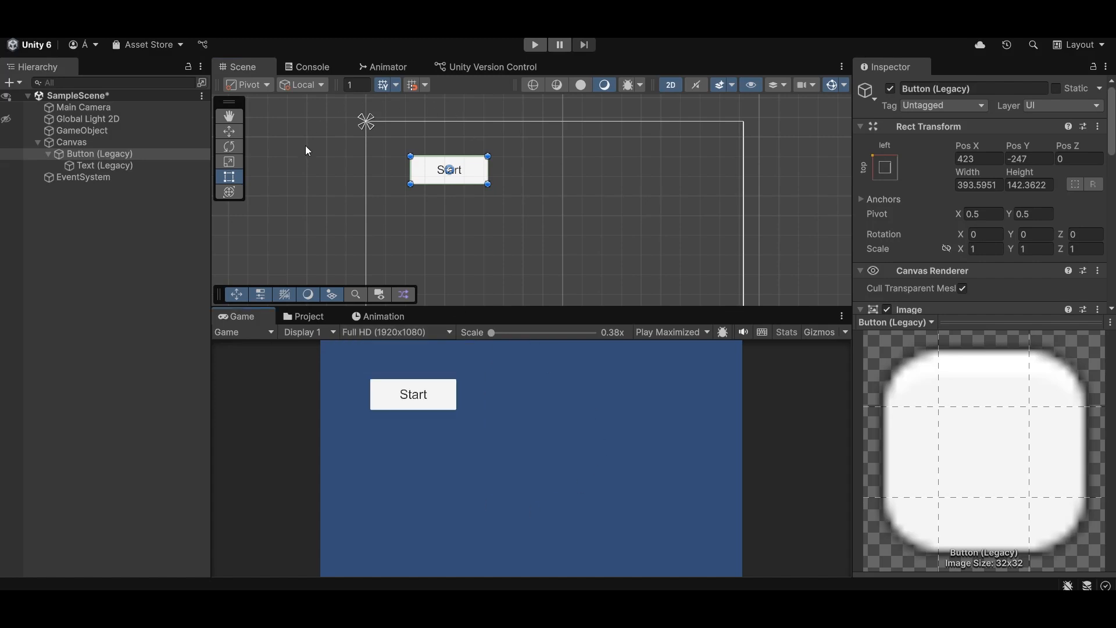
pyautogui.click(433, 335)
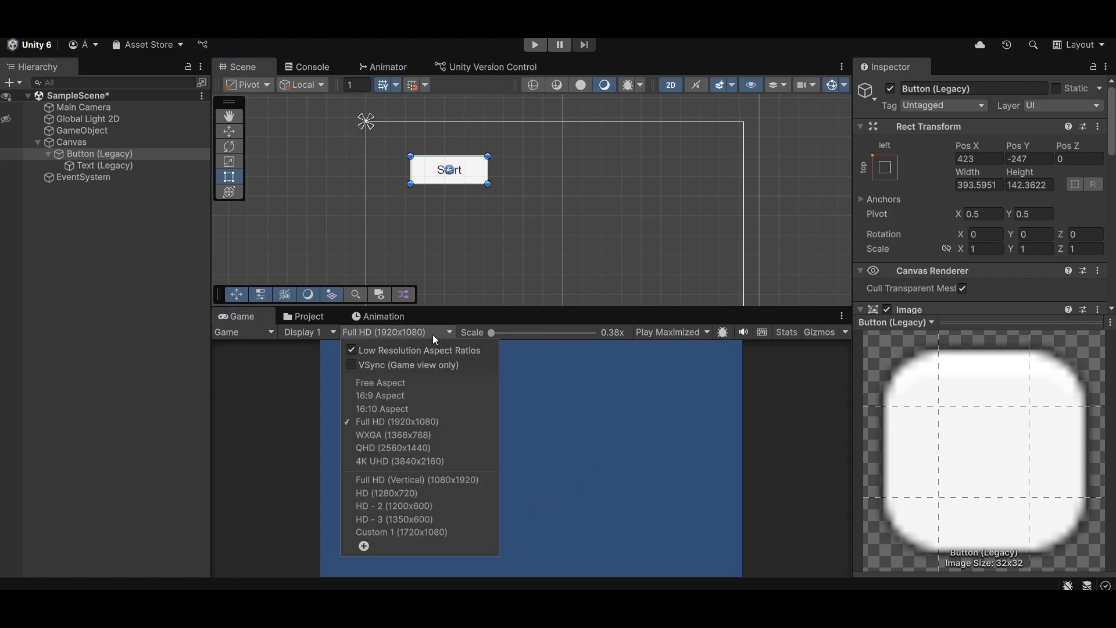
pyautogui.click(413, 493)
pyautogui.click(395, 330)
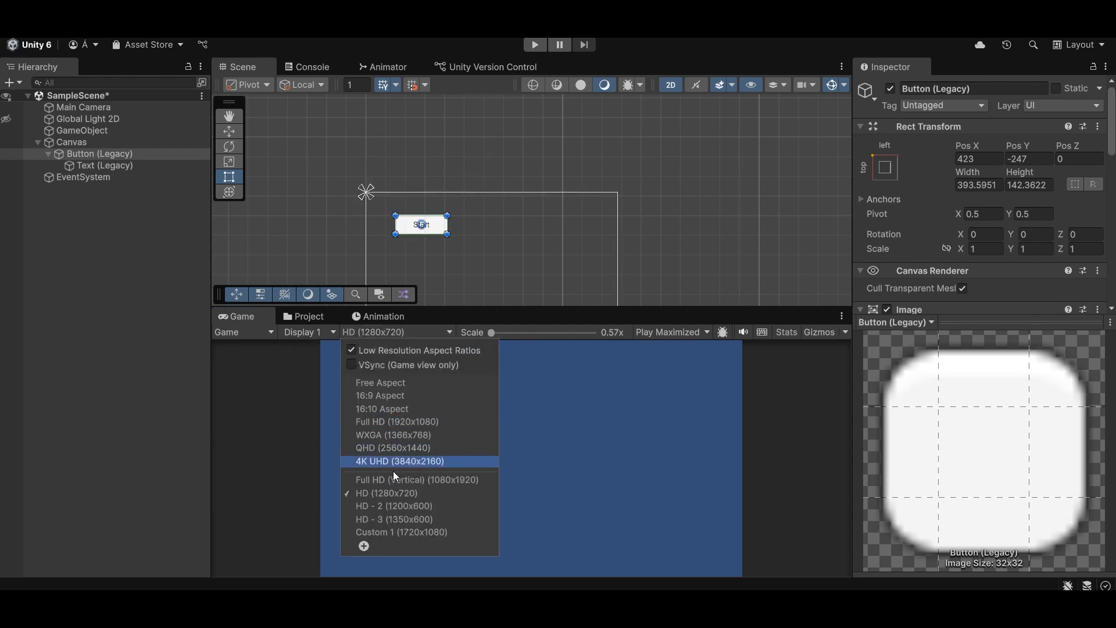
pyautogui.click(399, 504)
pyautogui.click(386, 334)
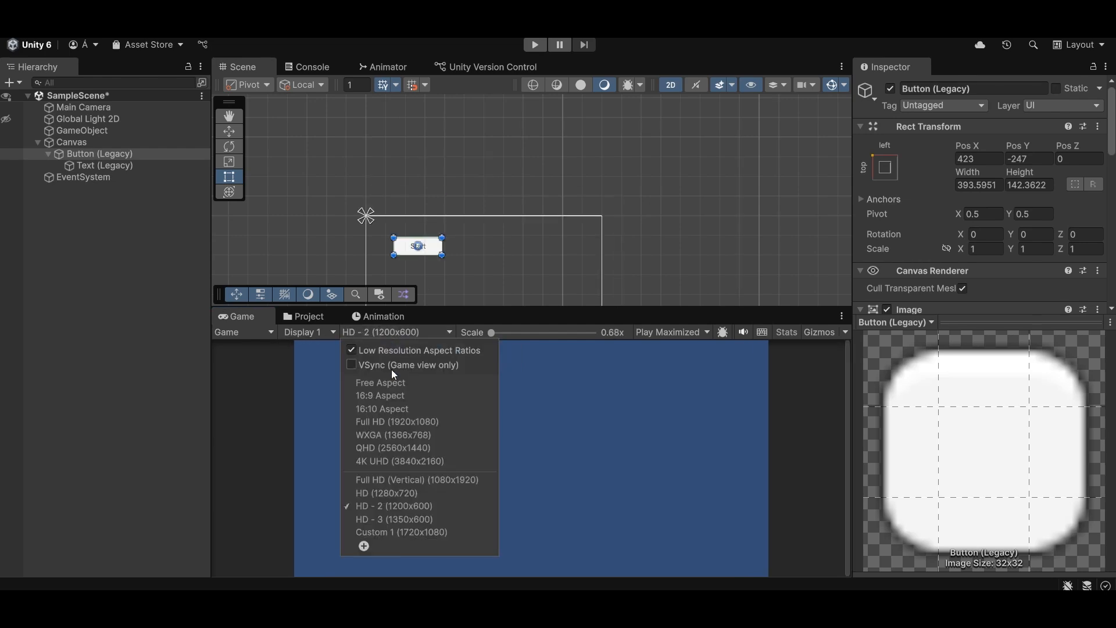
pyautogui.click(403, 519)
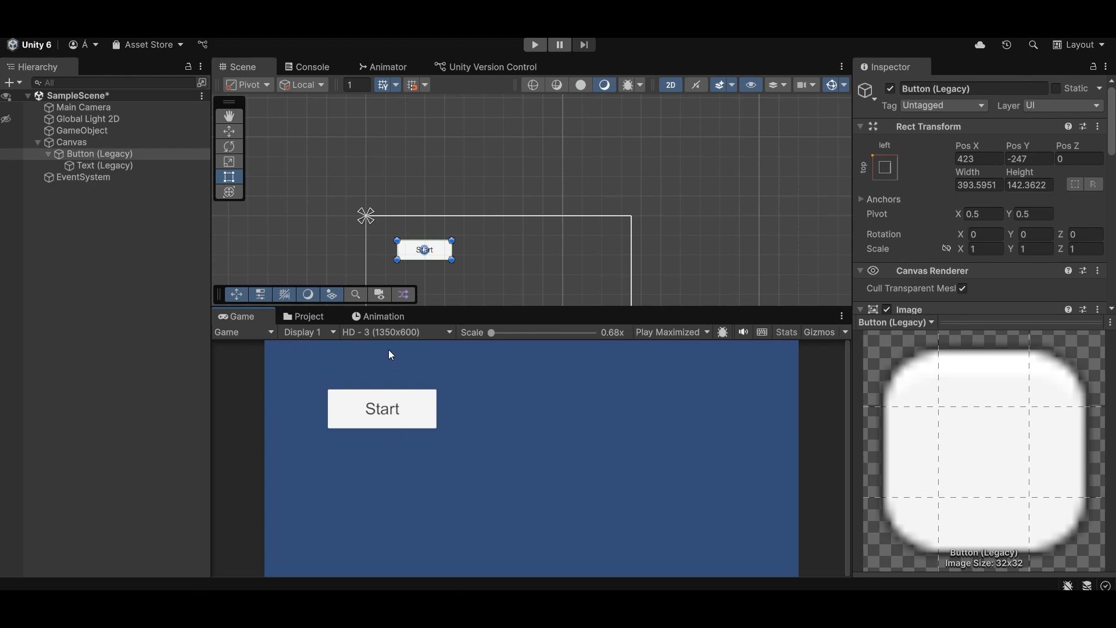
pyautogui.click(390, 332)
pyautogui.click(397, 531)
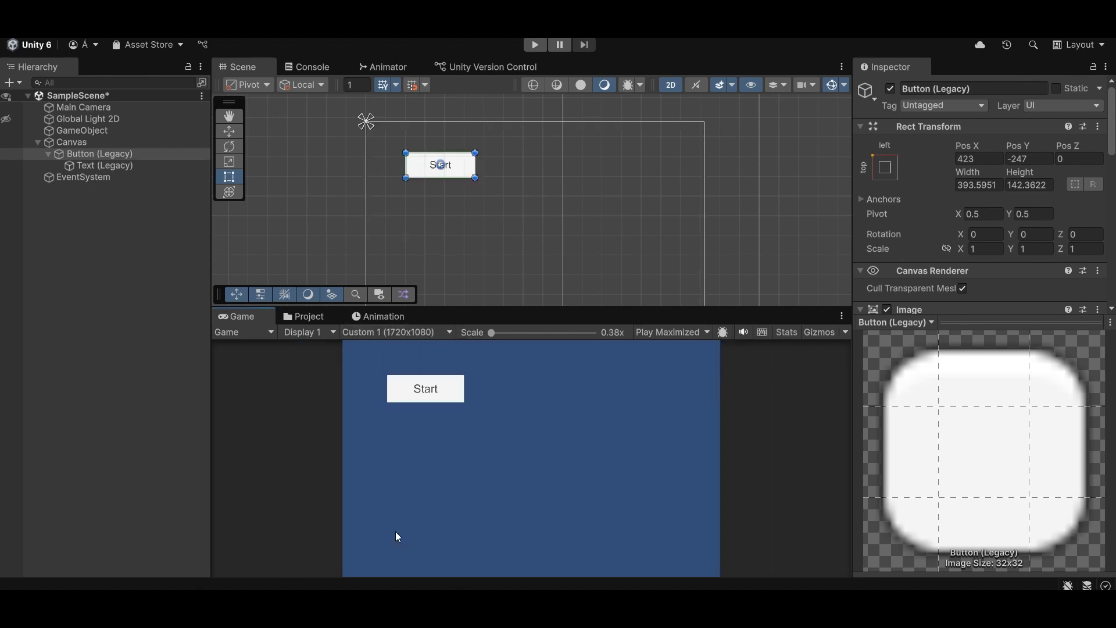
pyautogui.click(412, 333)
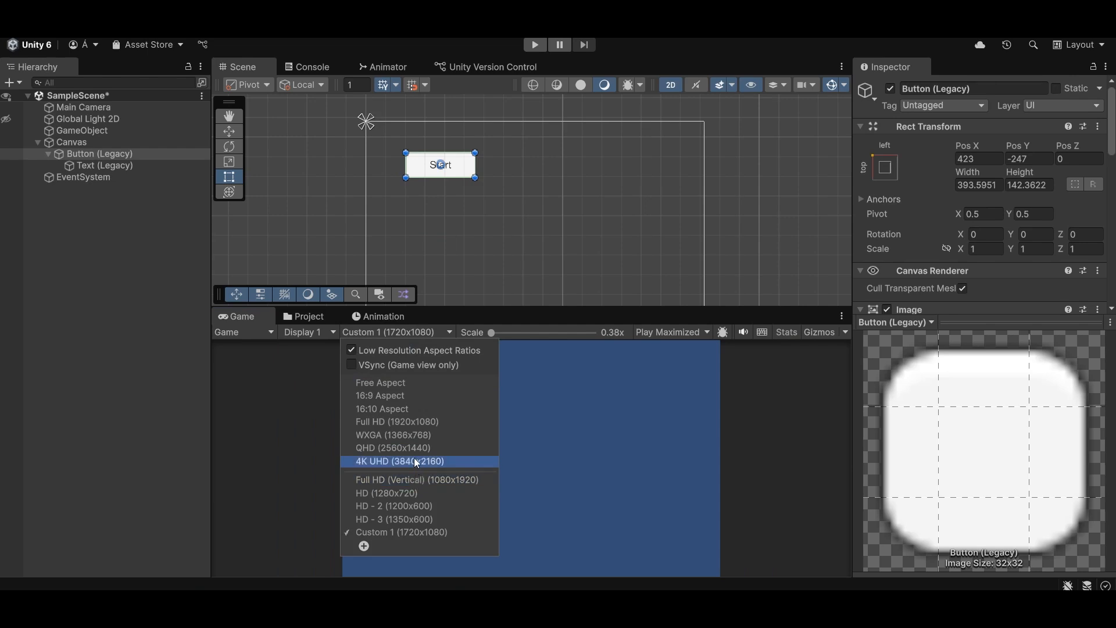
pyautogui.click(418, 424)
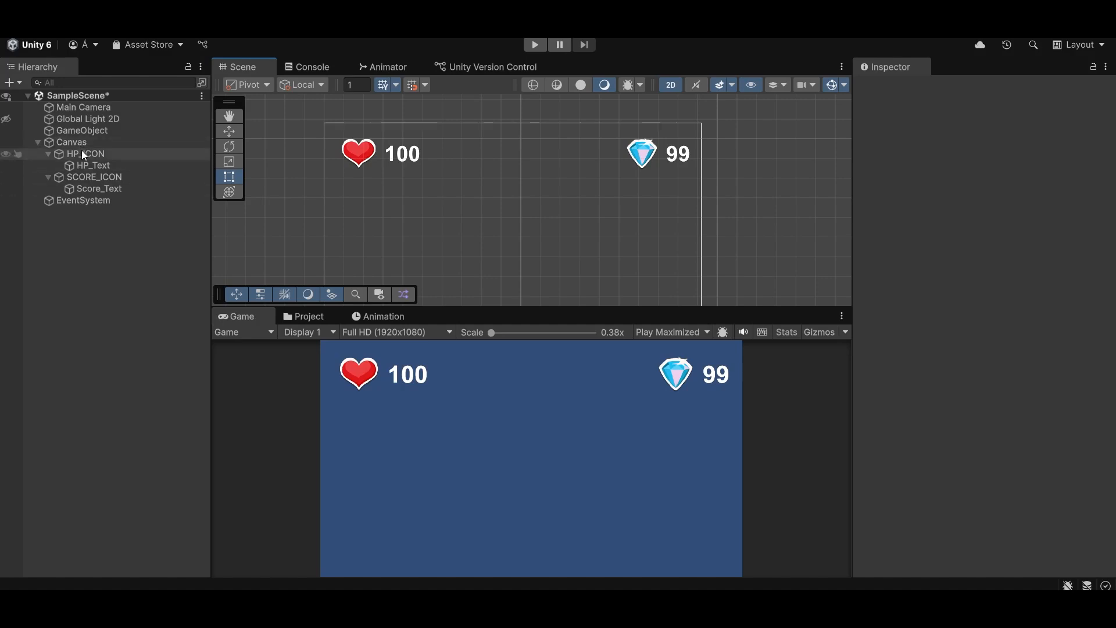
# Step: Set the anchor preset of HP_ICON to top-left without moving the icon
pyautogui.click(98, 155)
pyautogui.click(885, 168)
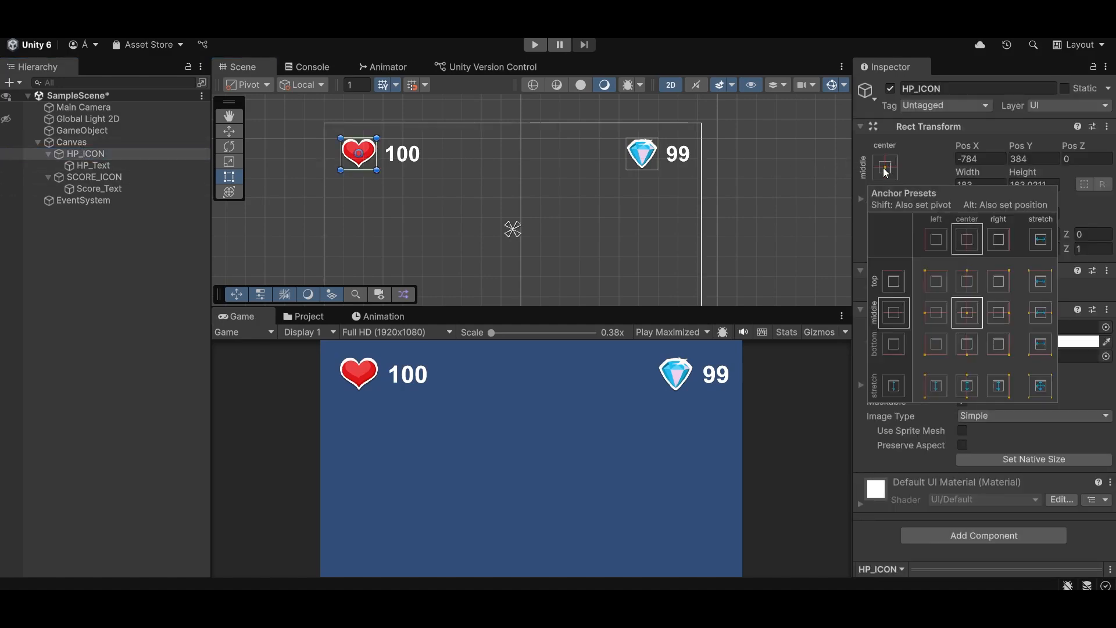
pyautogui.click(934, 285)
# Step: Set the anchor preset of SCORE_ICON to top-right without moving the icon, and deselect it
pyautogui.click(141, 179)
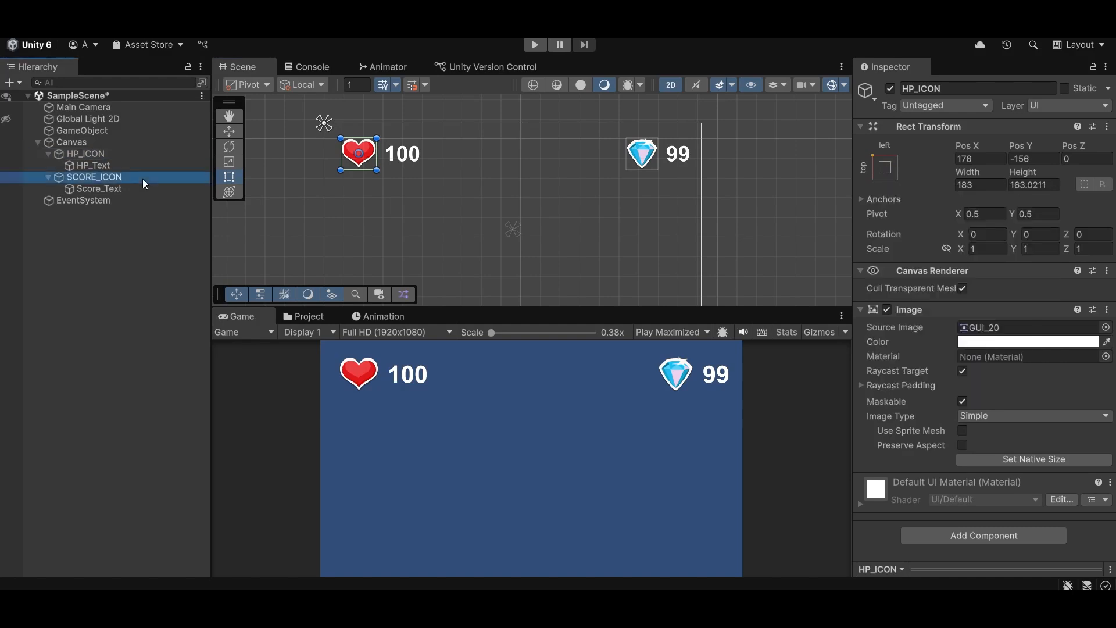
pyautogui.click(895, 174)
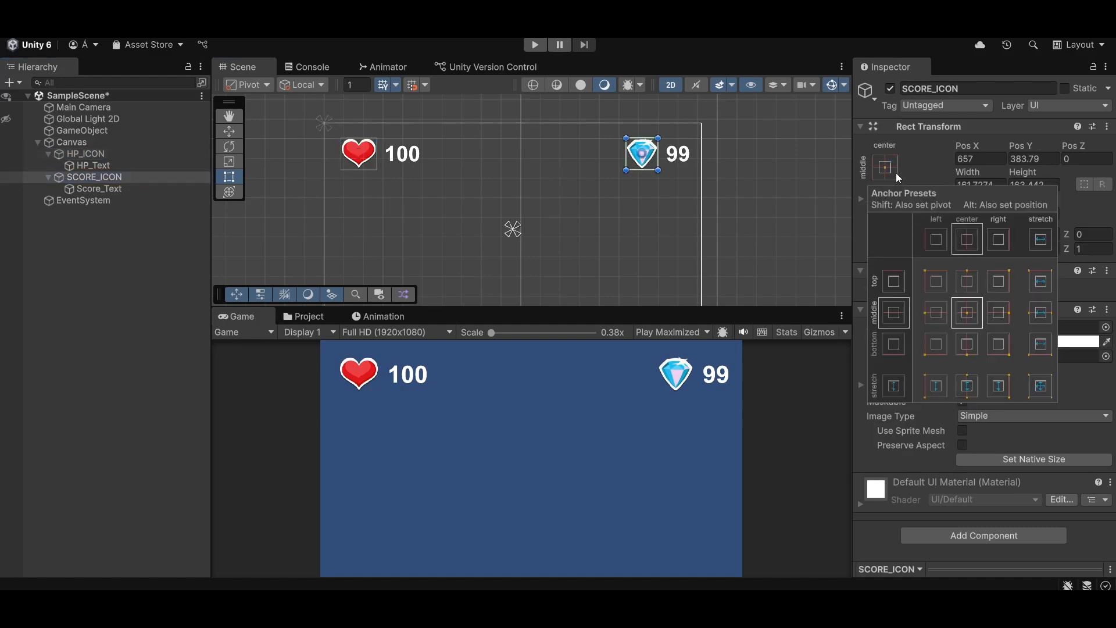
pyautogui.click(998, 282)
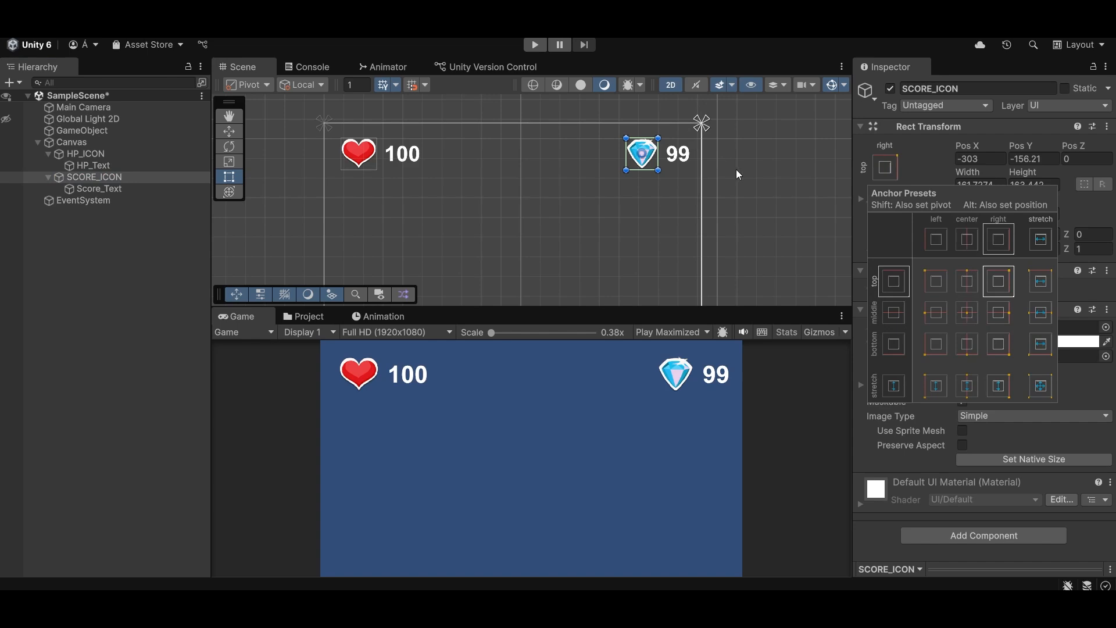
pyautogui.click(609, 295)
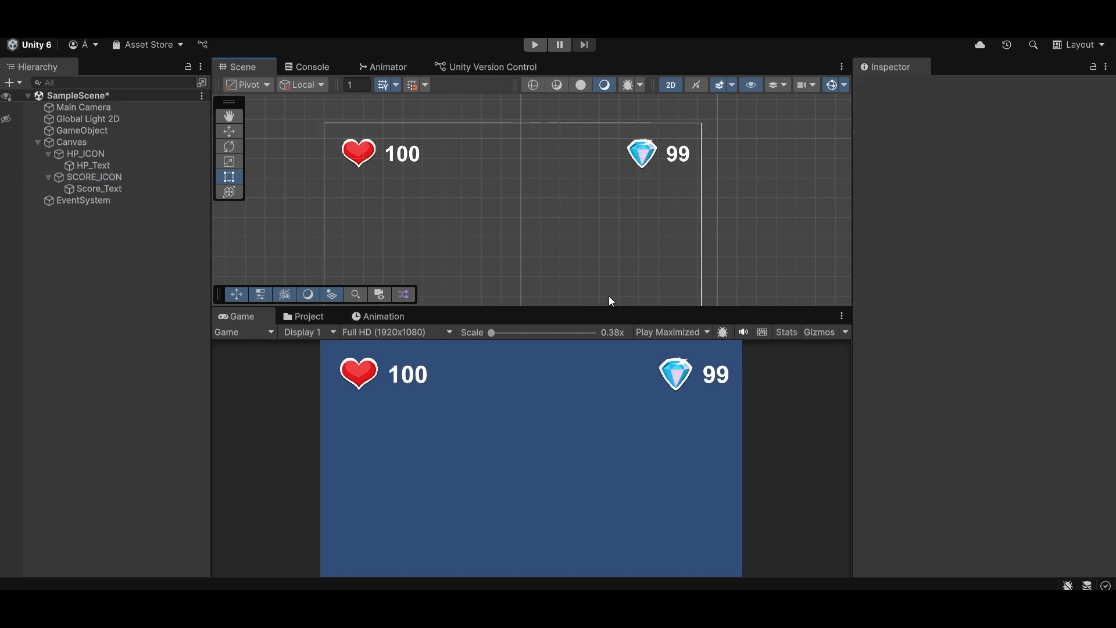
# Step: Preview the HP and score icons in the Game view at 1200x600, 1350x600 and 1720x1080, and return to Full HD (1920x1080)
pyautogui.click(390, 330)
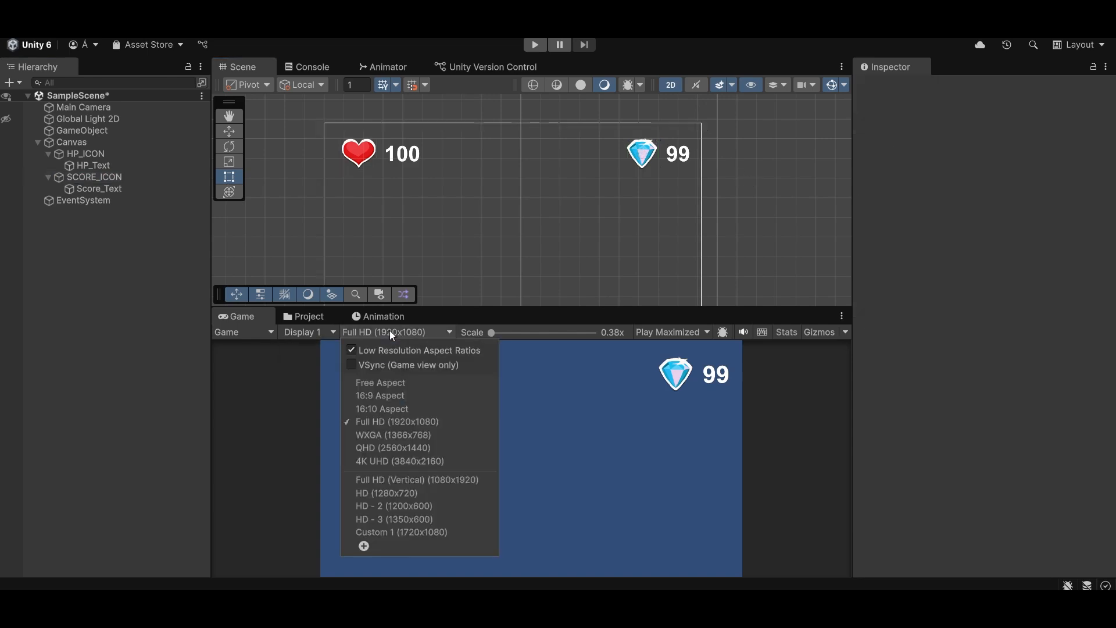
pyautogui.click(427, 507)
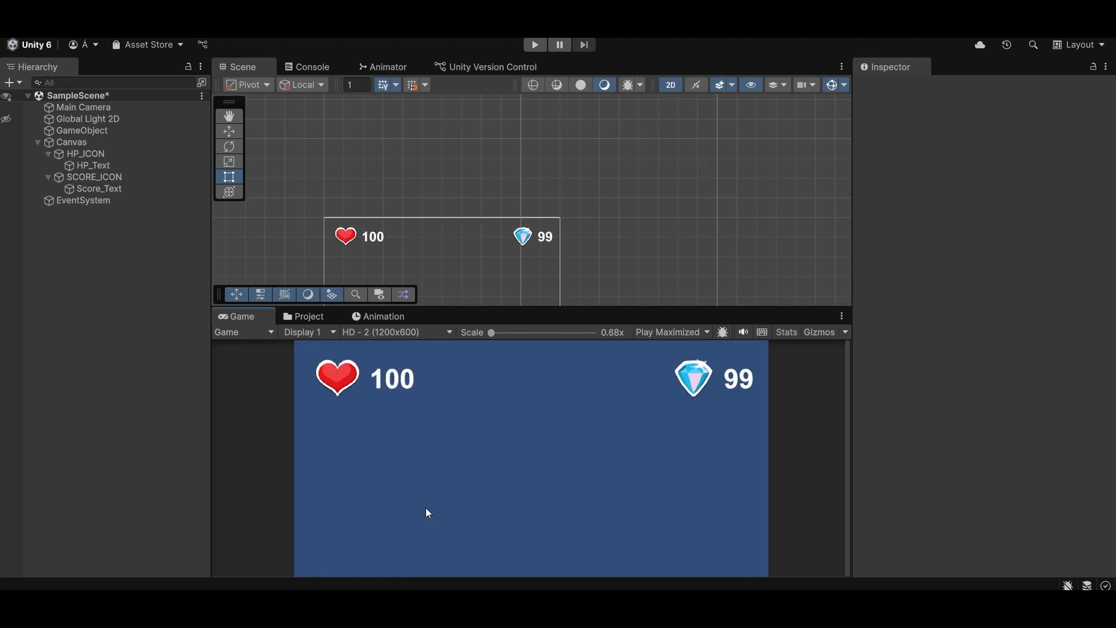
pyautogui.click(420, 332)
pyautogui.click(394, 520)
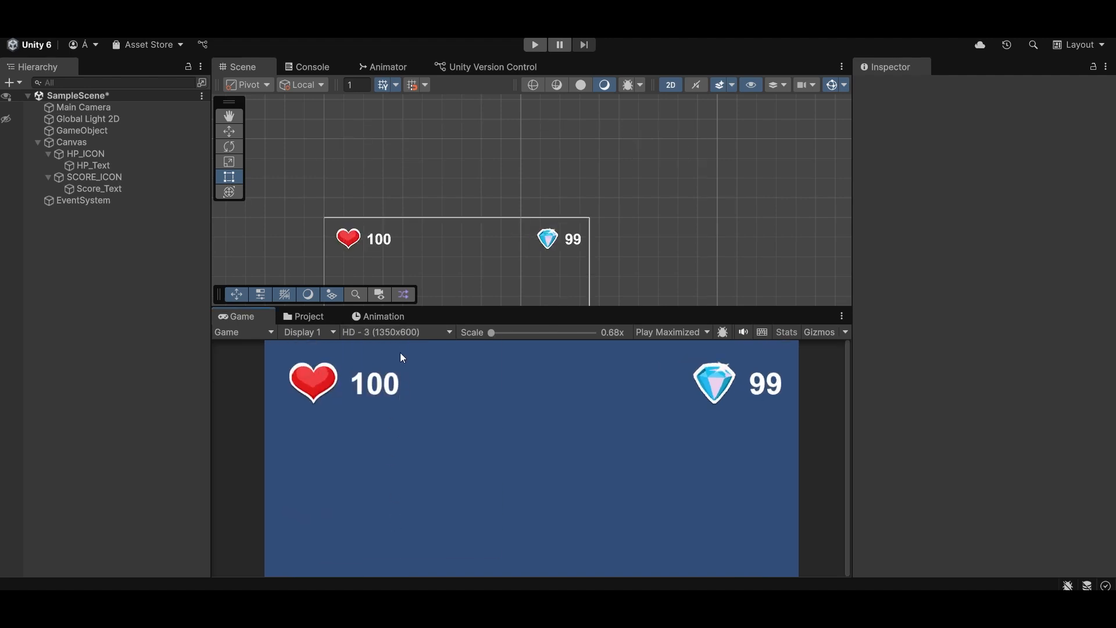
pyautogui.click(403, 333)
pyautogui.click(410, 532)
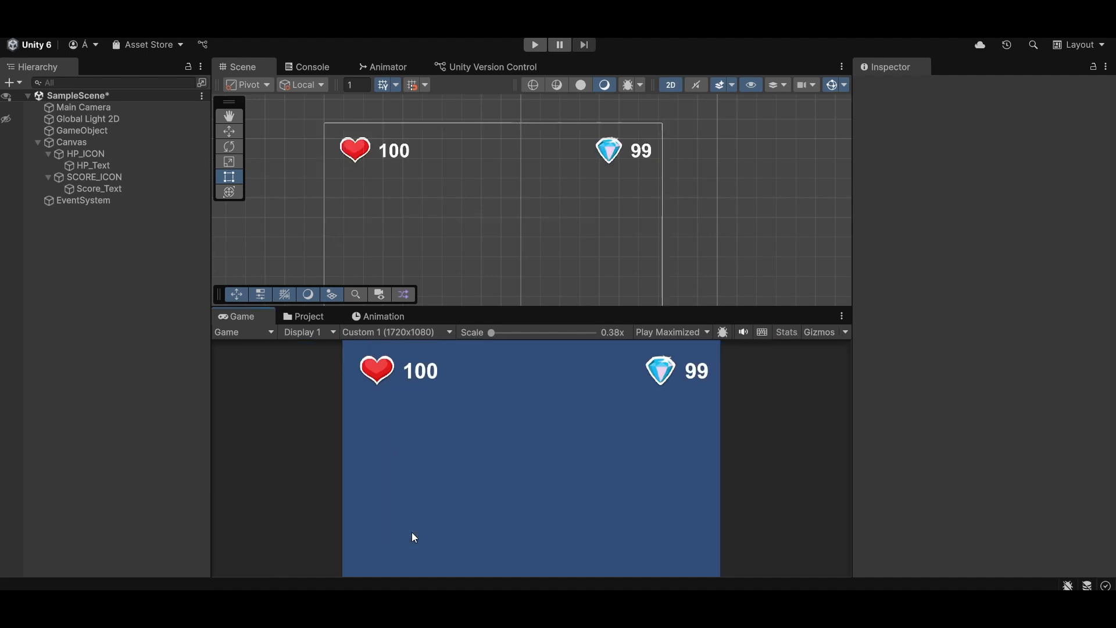
pyautogui.click(414, 334)
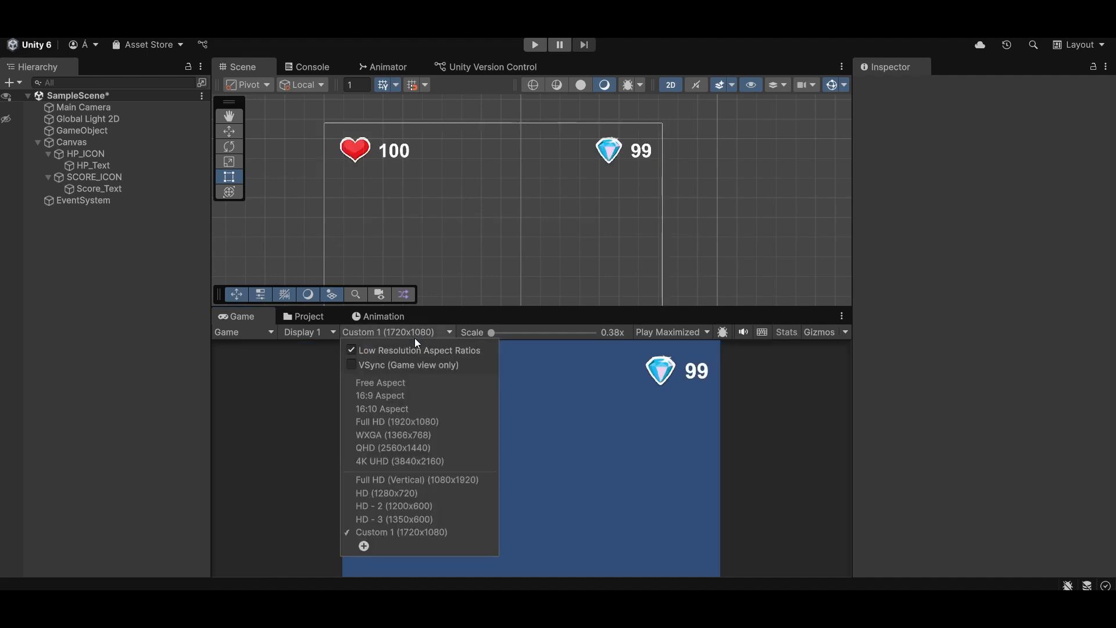
pyautogui.click(404, 420)
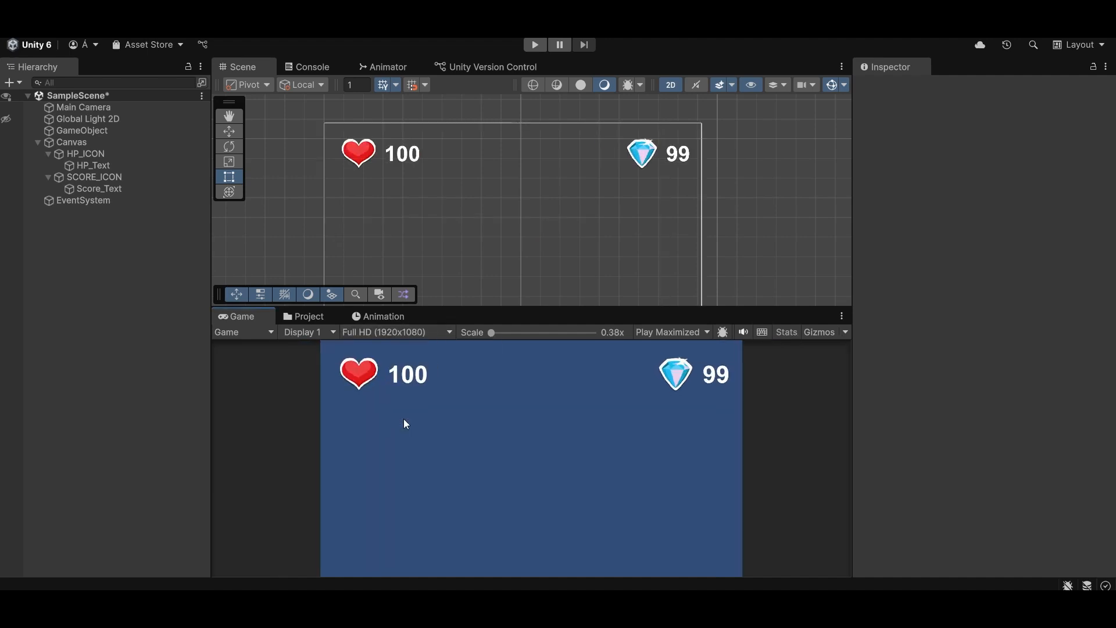
# Step: Check the anchored icons once more in the Game view at 1200x600, 1350x600 and 1720x1080
pyautogui.click(389, 331)
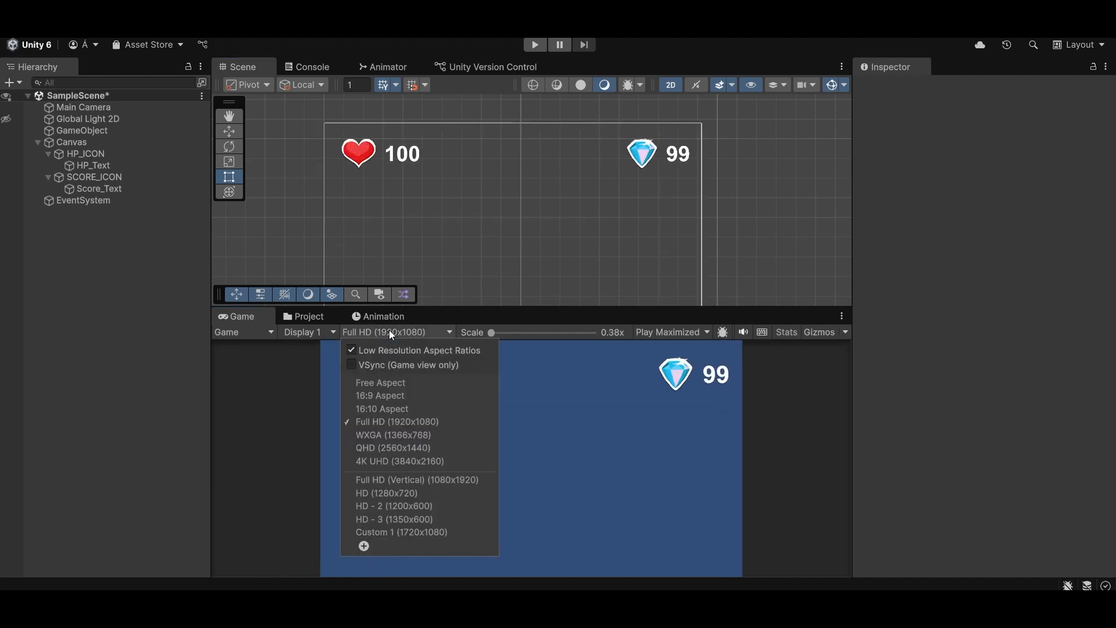
pyautogui.click(428, 506)
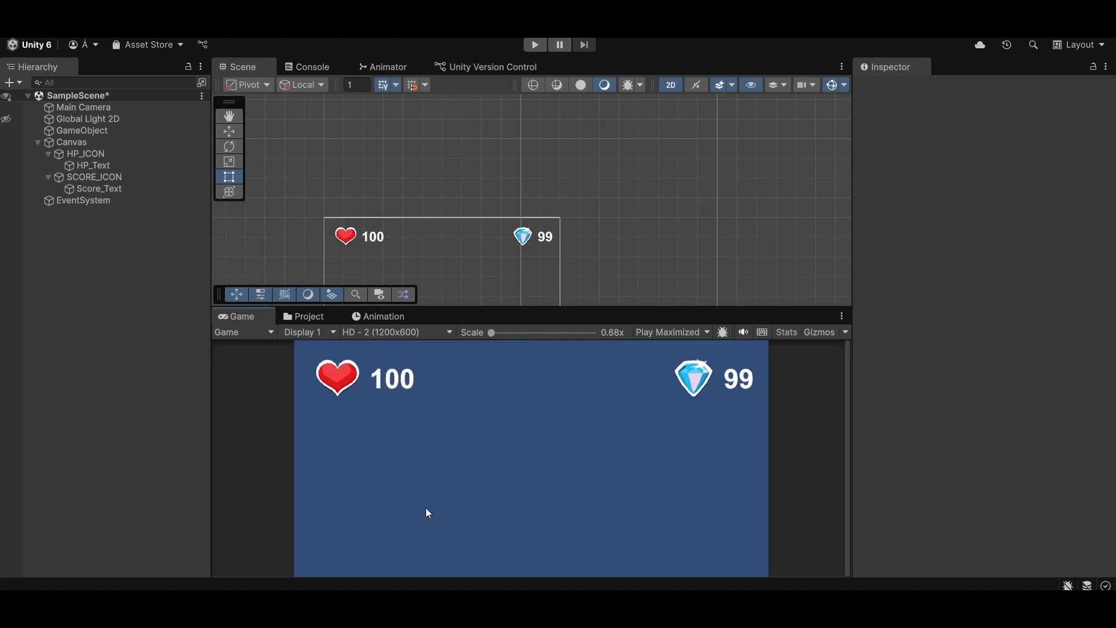
pyautogui.click(420, 334)
pyautogui.click(391, 515)
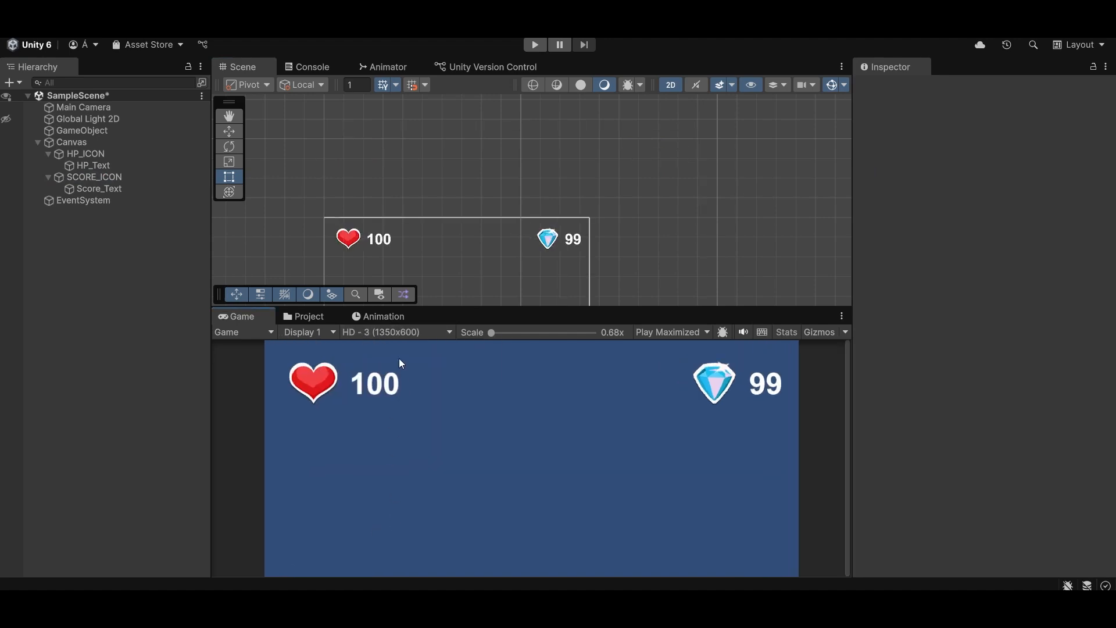
pyautogui.click(403, 333)
pyautogui.click(410, 529)
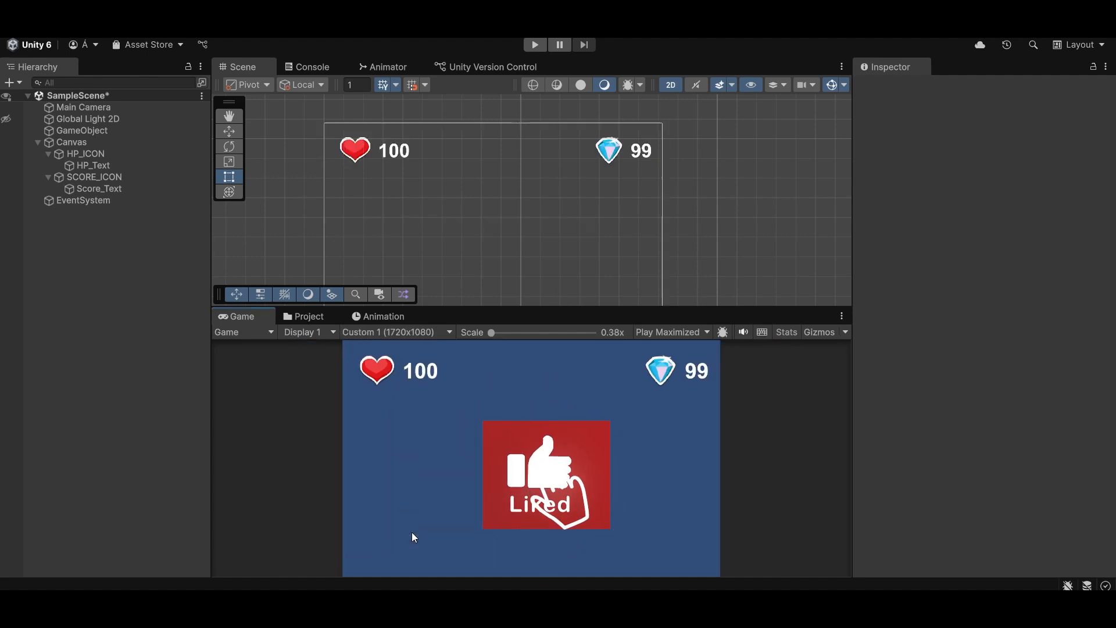
pyautogui.click(414, 333)
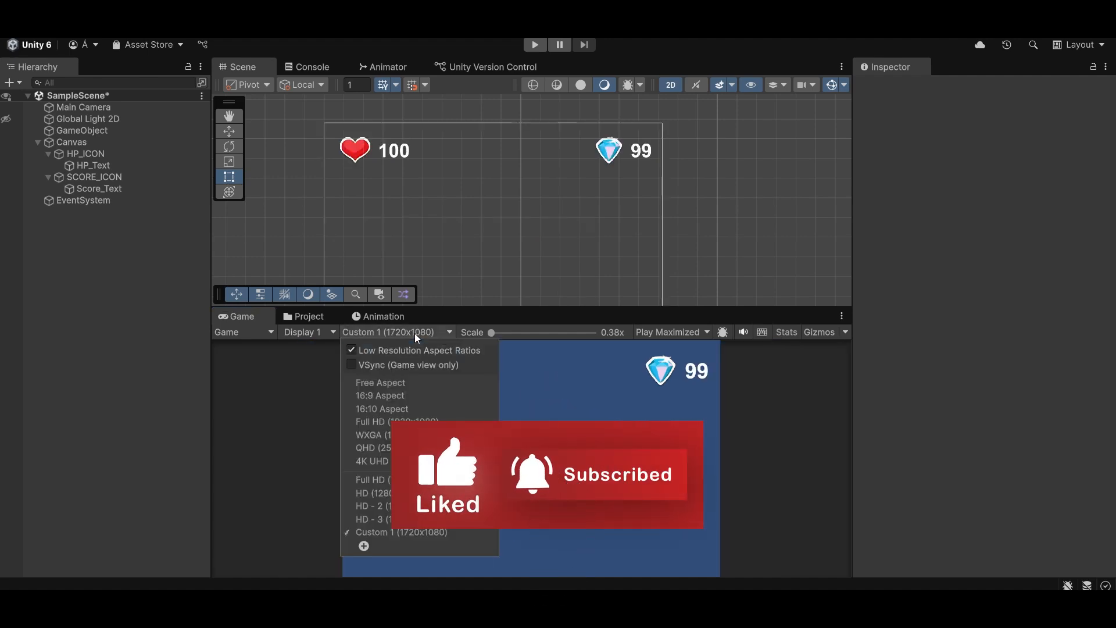